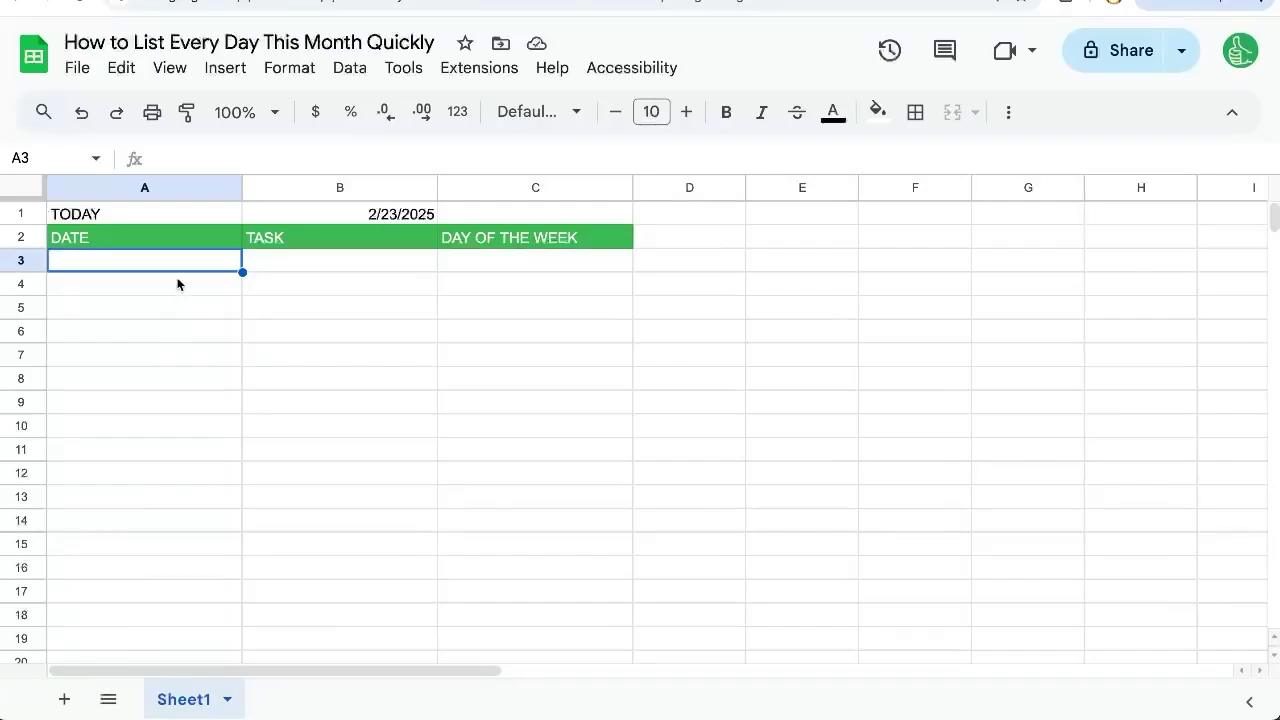
# Enter the formula =EOMONTH(TODAY(),-1)+1 in cell A3 to return the first day of the current month.
pyautogui.moveTo(178, 262); pyautogui.dragTo(169, 505)
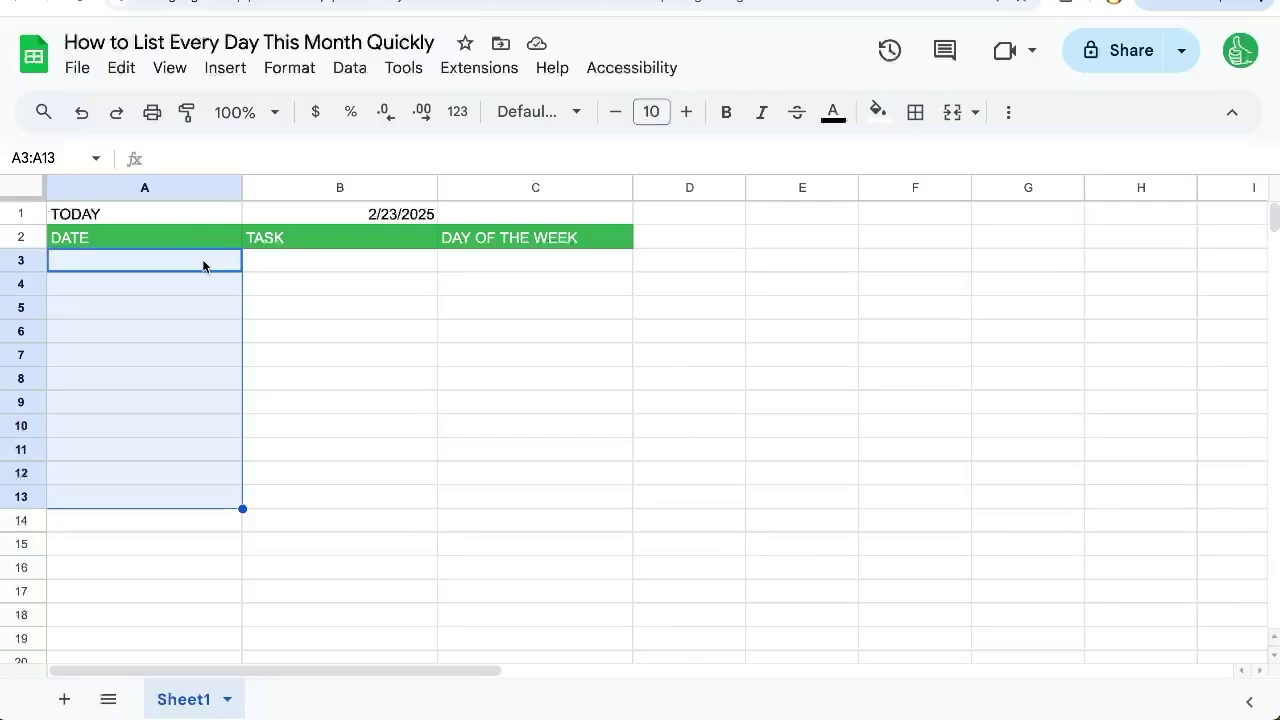
pyautogui.click(423, 213)
pyautogui.click(173, 264)
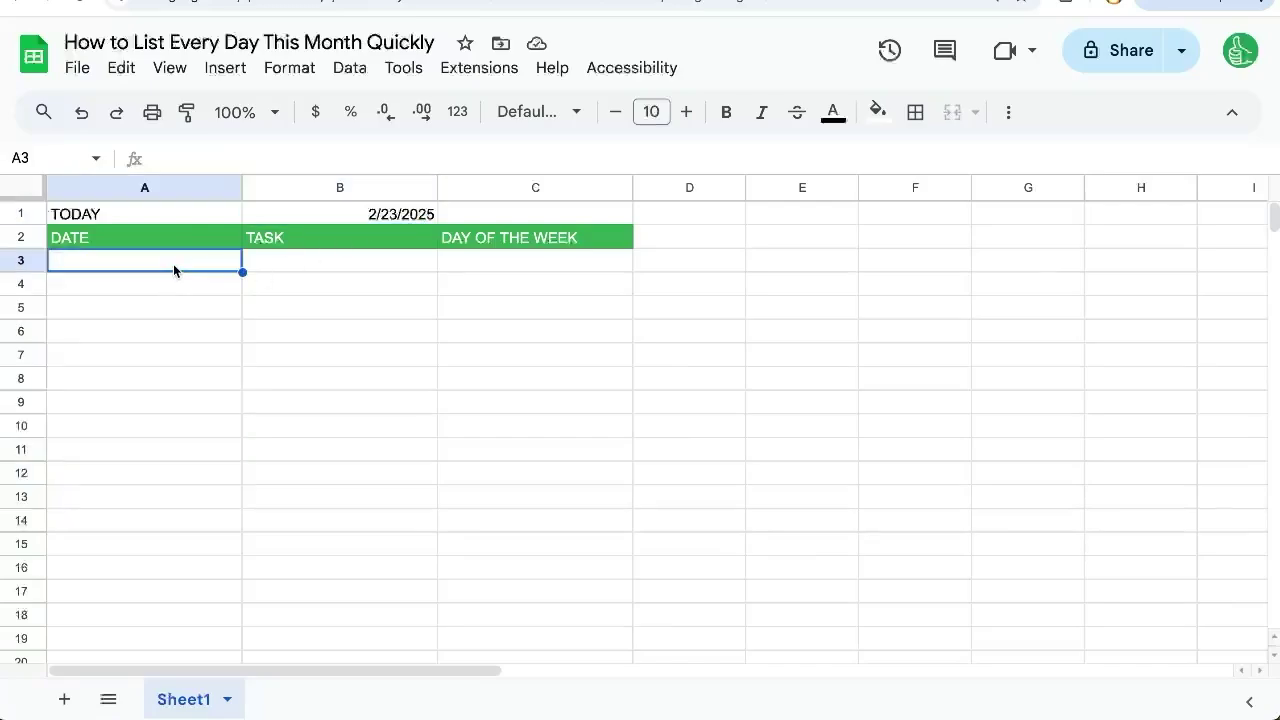
pyautogui.write('=')
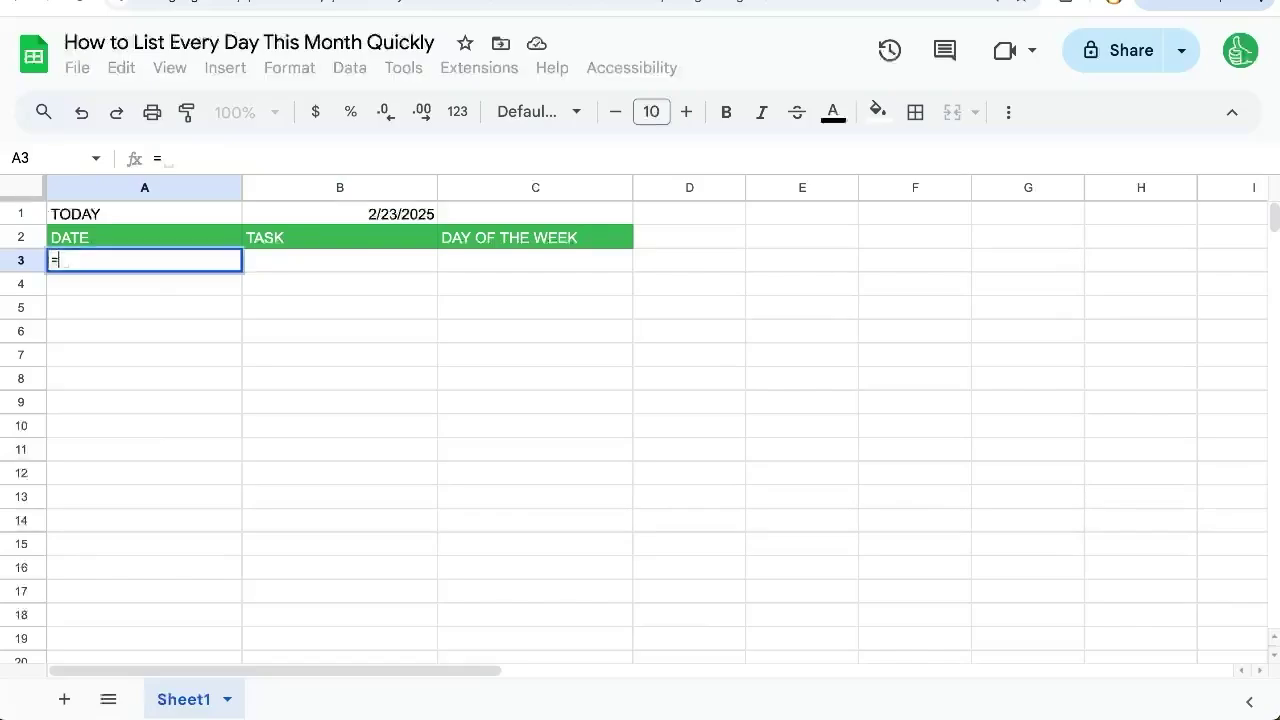
pyautogui.write('EOMONTH')
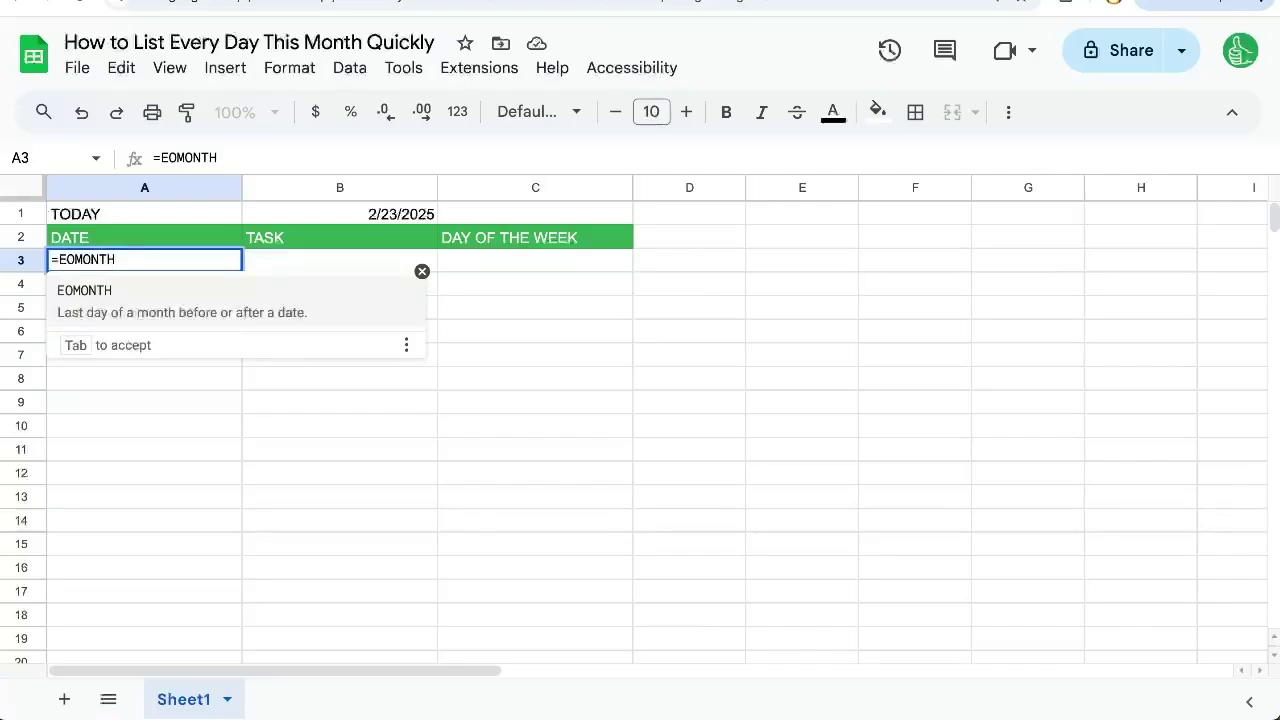
pyautogui.write('(TODA(')
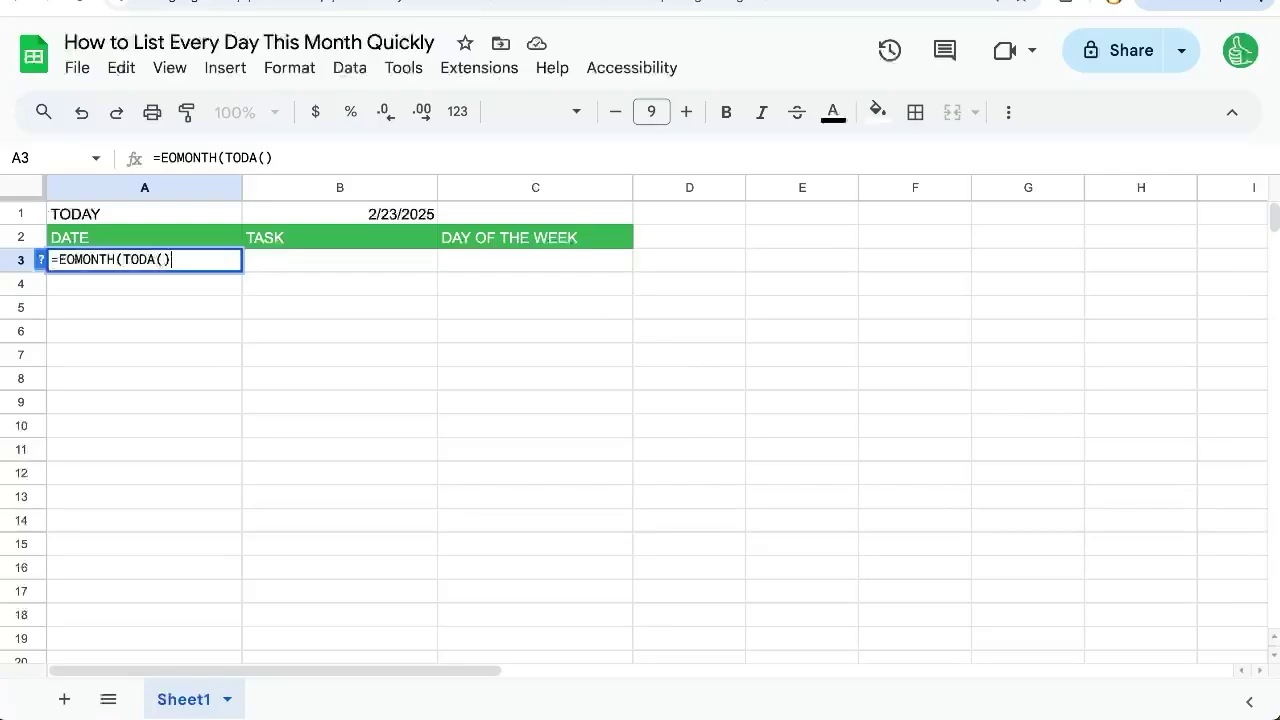
pyautogui.press('BackSpace')
pyautogui.write('Y(),')
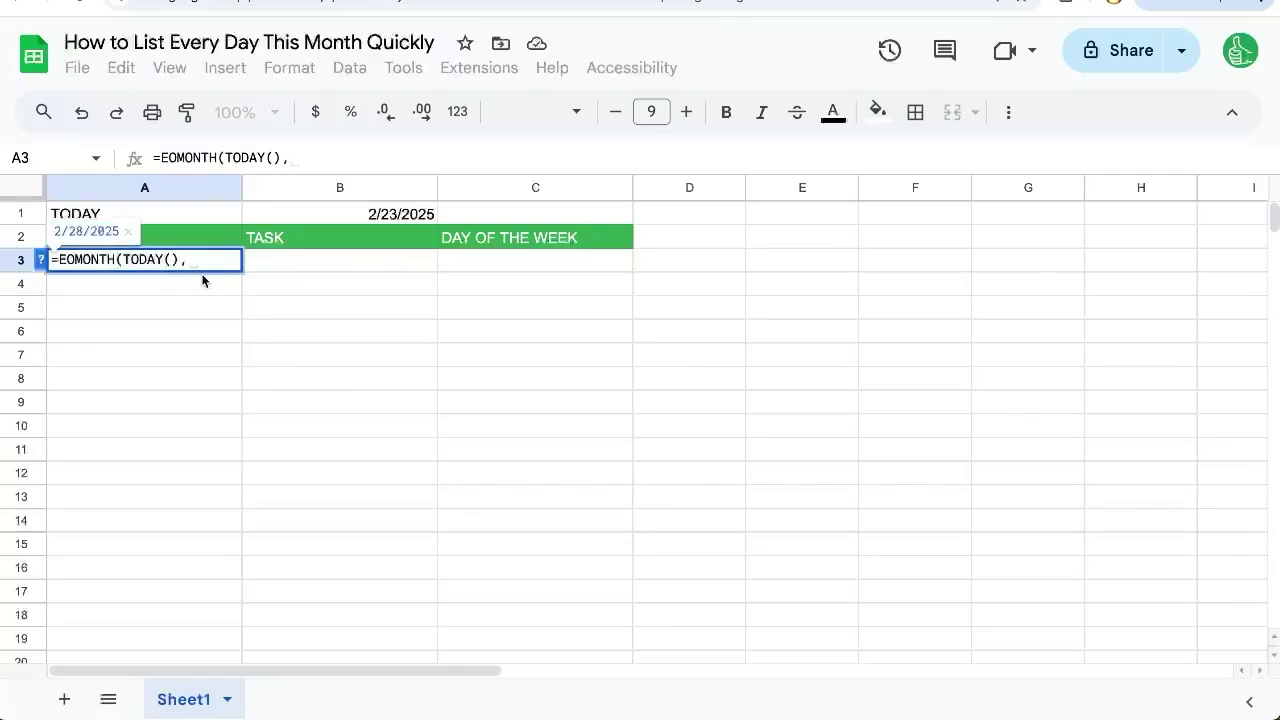
pyautogui.write('-1)+')
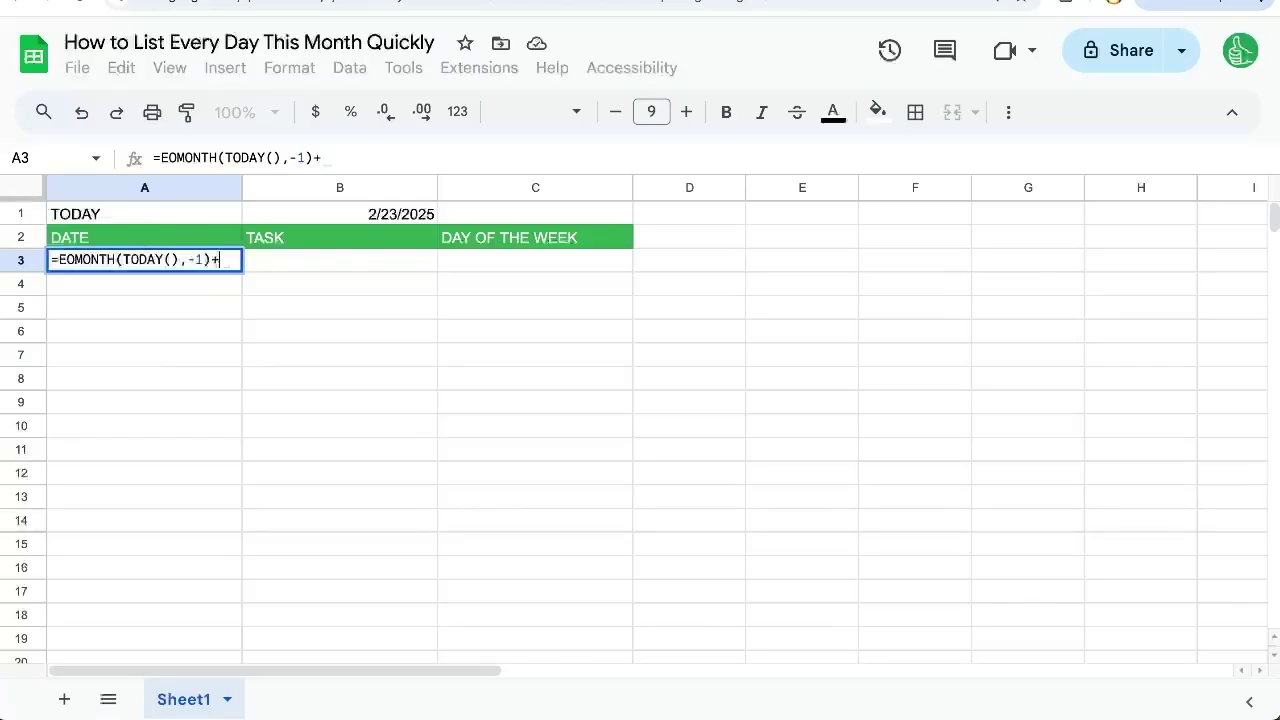
pyautogui.write('1')
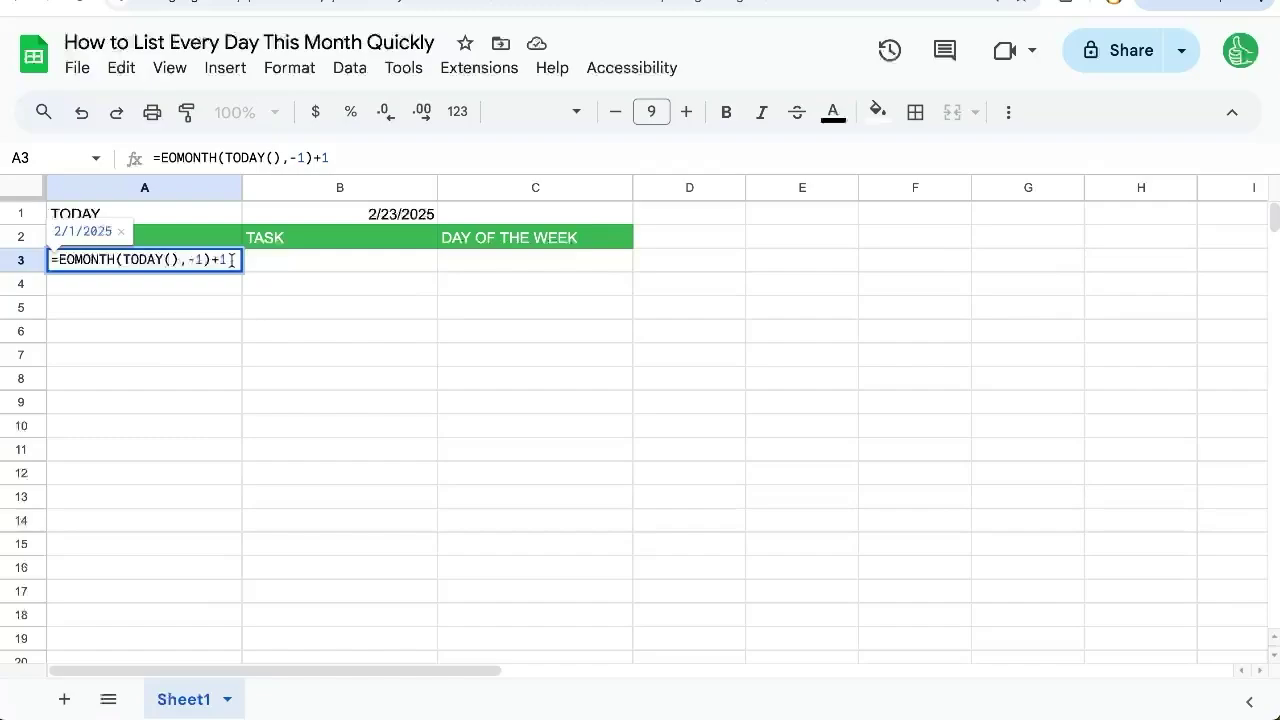
pyautogui.press('Return')
pyautogui.press('Up')
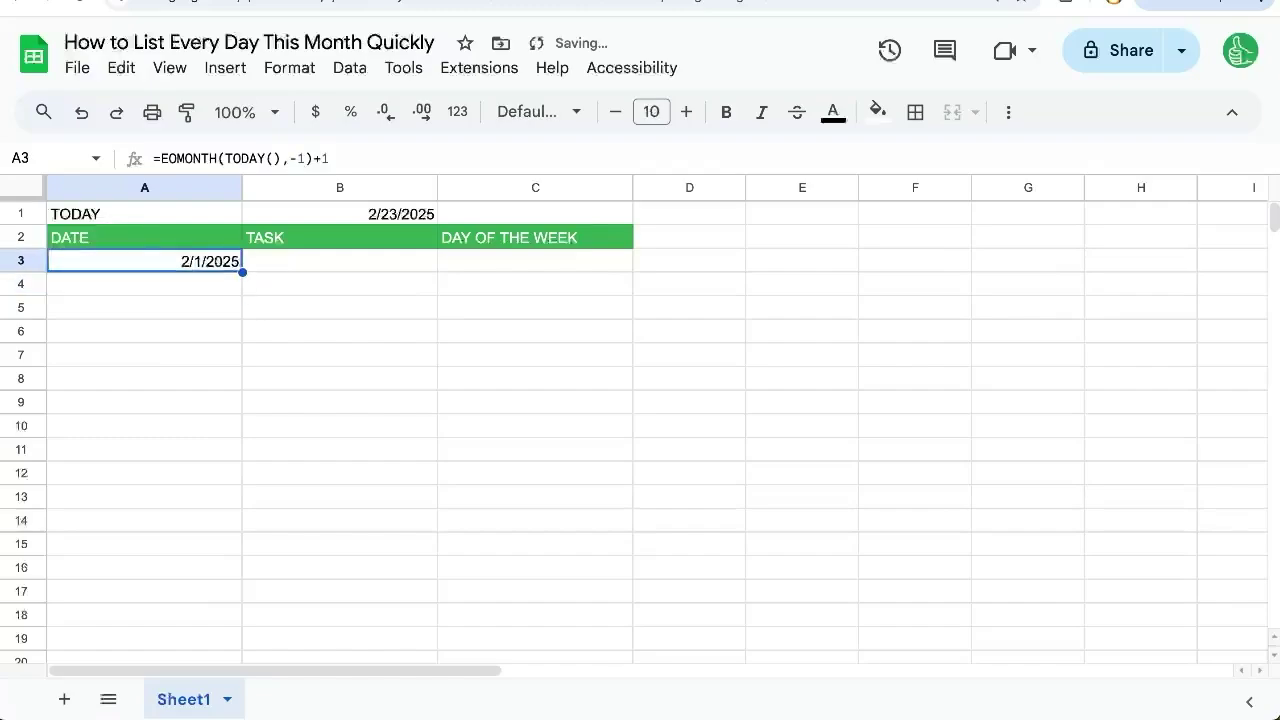
# Enter the formula =A3+1 in cell A4 to return the following day.
pyautogui.click(219, 287)
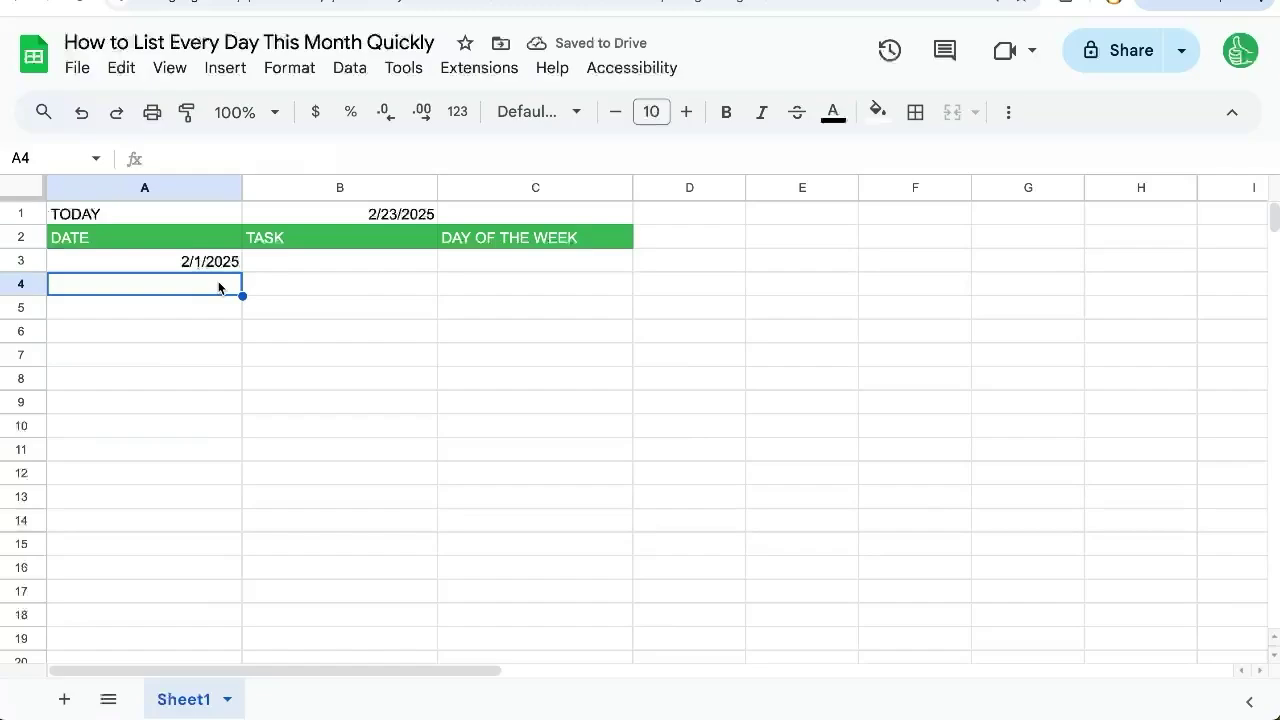
pyautogui.write('=')
pyautogui.write('<')
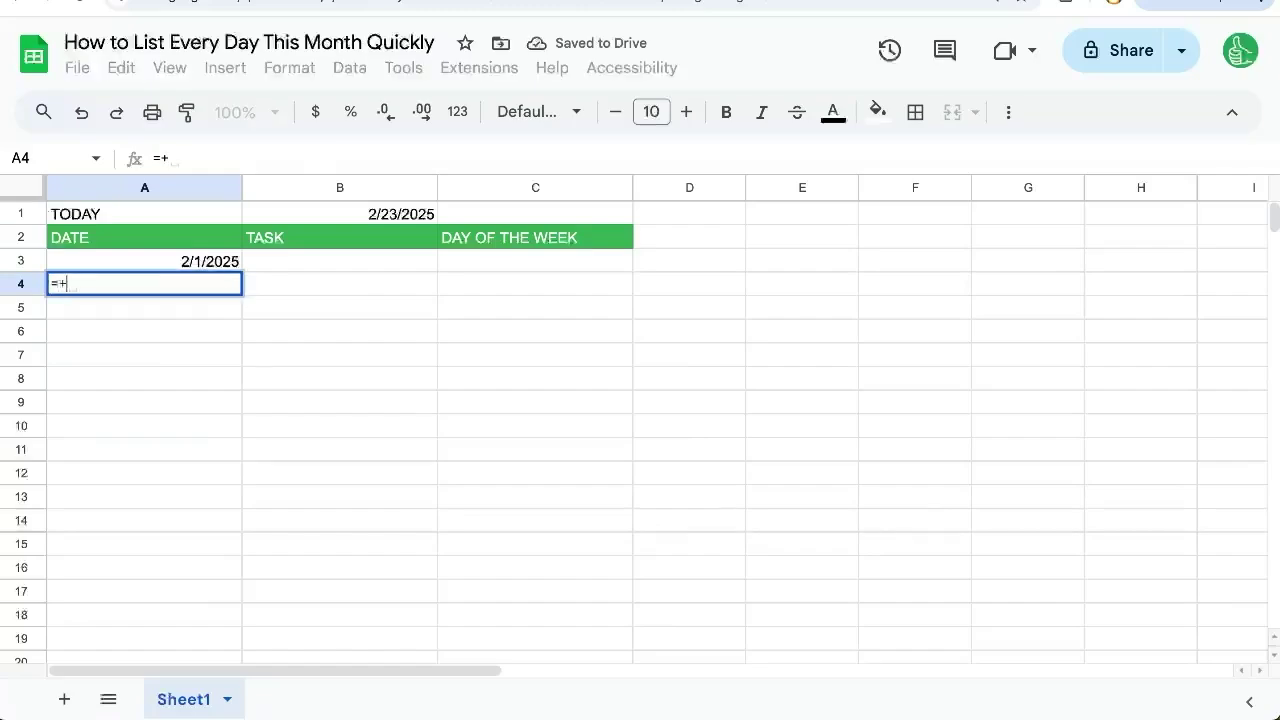
pyautogui.press('BackSpace')
pyautogui.click(205, 259)
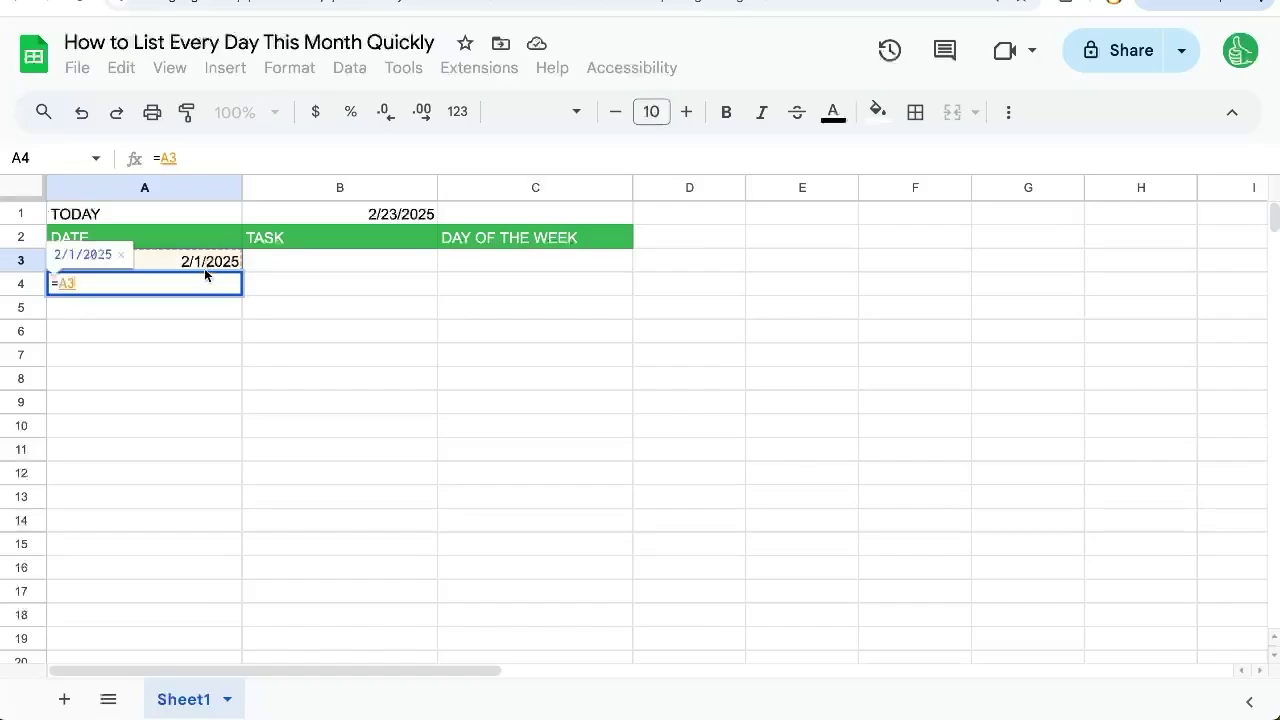
pyautogui.write('+1')
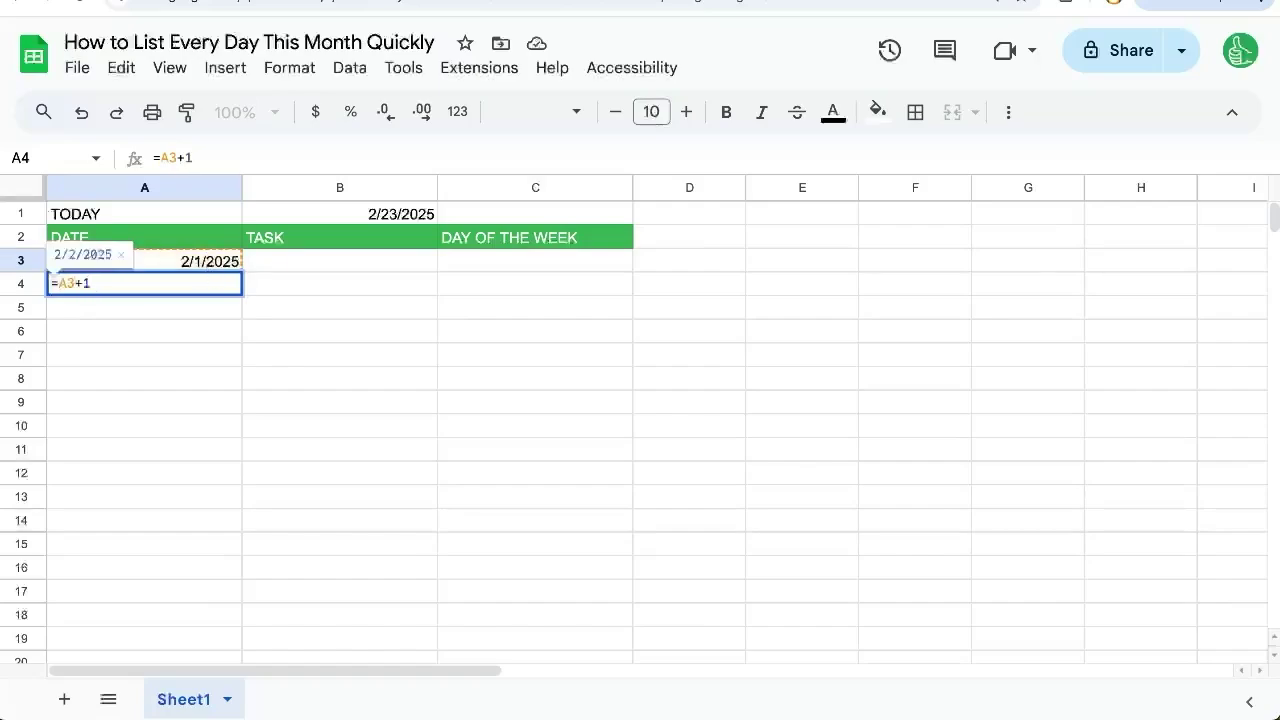
pyautogui.press('Return')
pyautogui.press('Up')
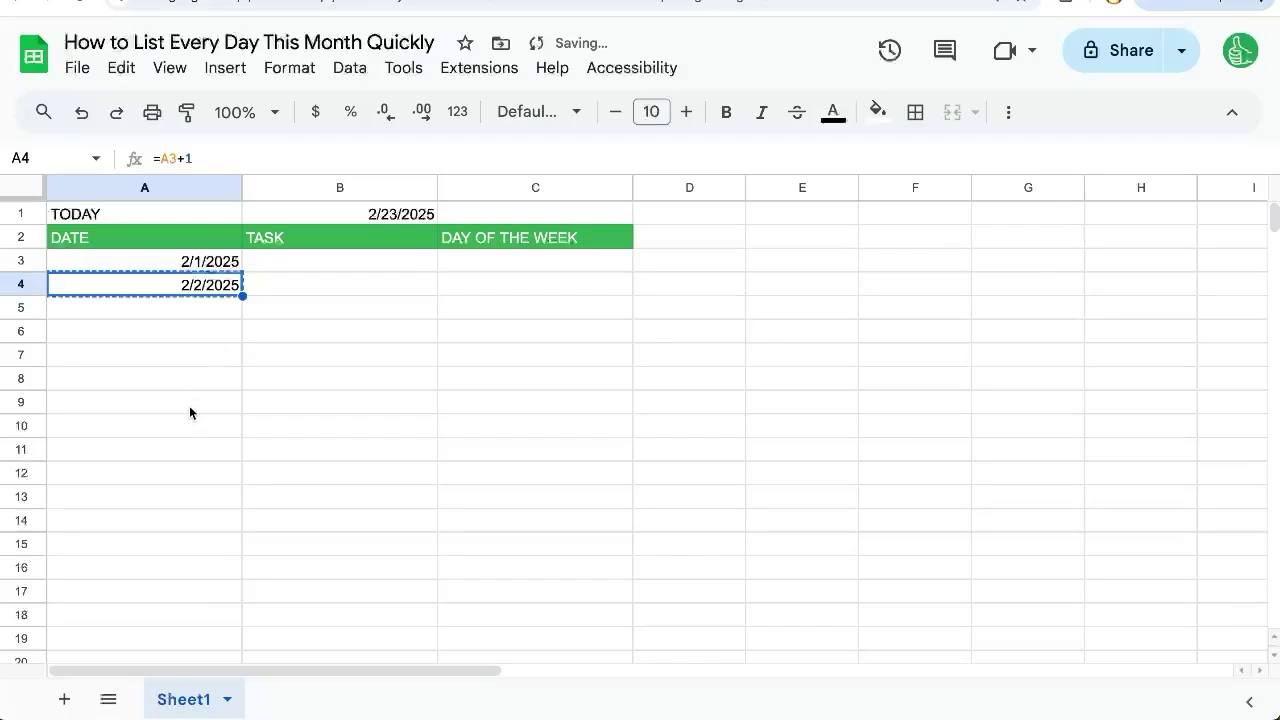
# Fill the next-day formula from A4 down the DATE column through A39.
pyautogui.scroll(-10, 189, 405)
pyautogui.keyDown('shift'); pyautogui.click(189, 414); pyautogui.keyUp('shift')
pyautogui.hotkey('ctrl', 'd')
pyautogui.scroll(10, 189, 405)
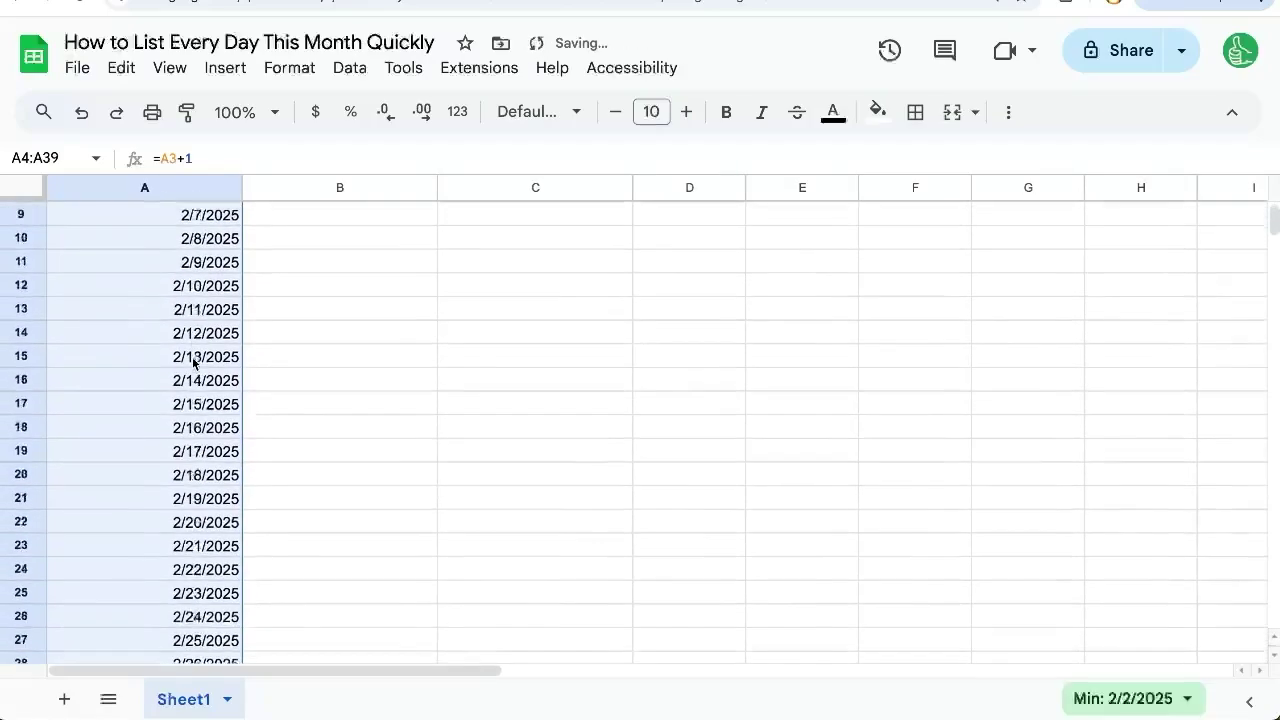
pyautogui.click(189, 285)
pyautogui.scroll(-7, 190, 305)
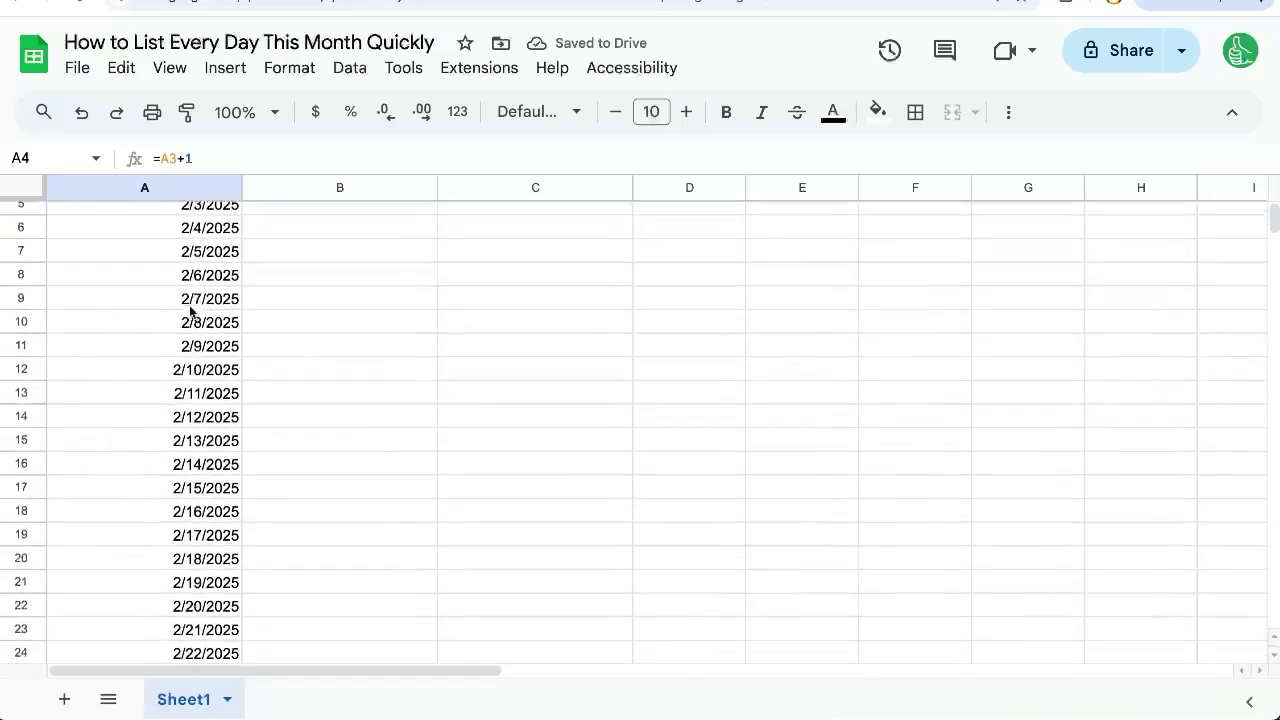
# Clear the surplus dates from A32 through A41 in the DATE column.
pyautogui.click(94, 485)
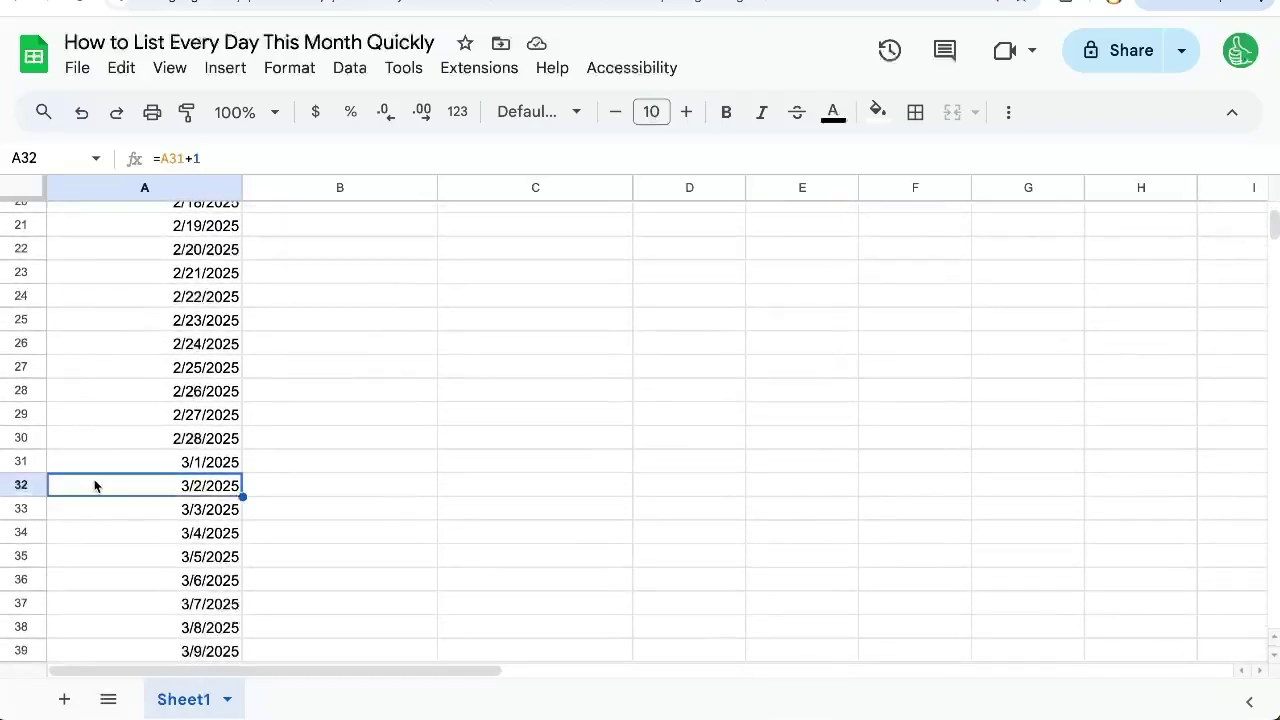
pyautogui.scroll(-4, 96, 483)
pyautogui.keyDown('shift'); pyautogui.click(143, 440); pyautogui.keyUp('shift')
pyautogui.press('Delete')
pyautogui.scroll(10, 143, 440)
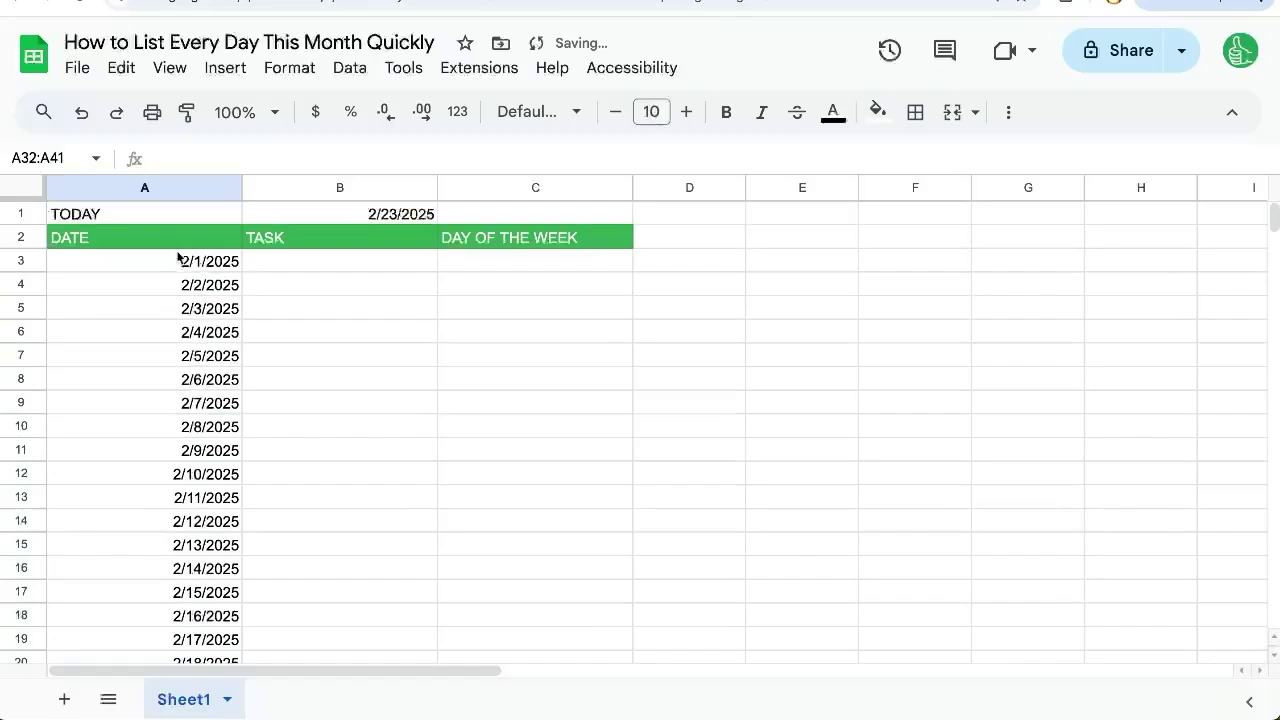
# Review the first and last dates in the list and paste the copied next-day formula into cell A32.
pyautogui.click(188, 260)
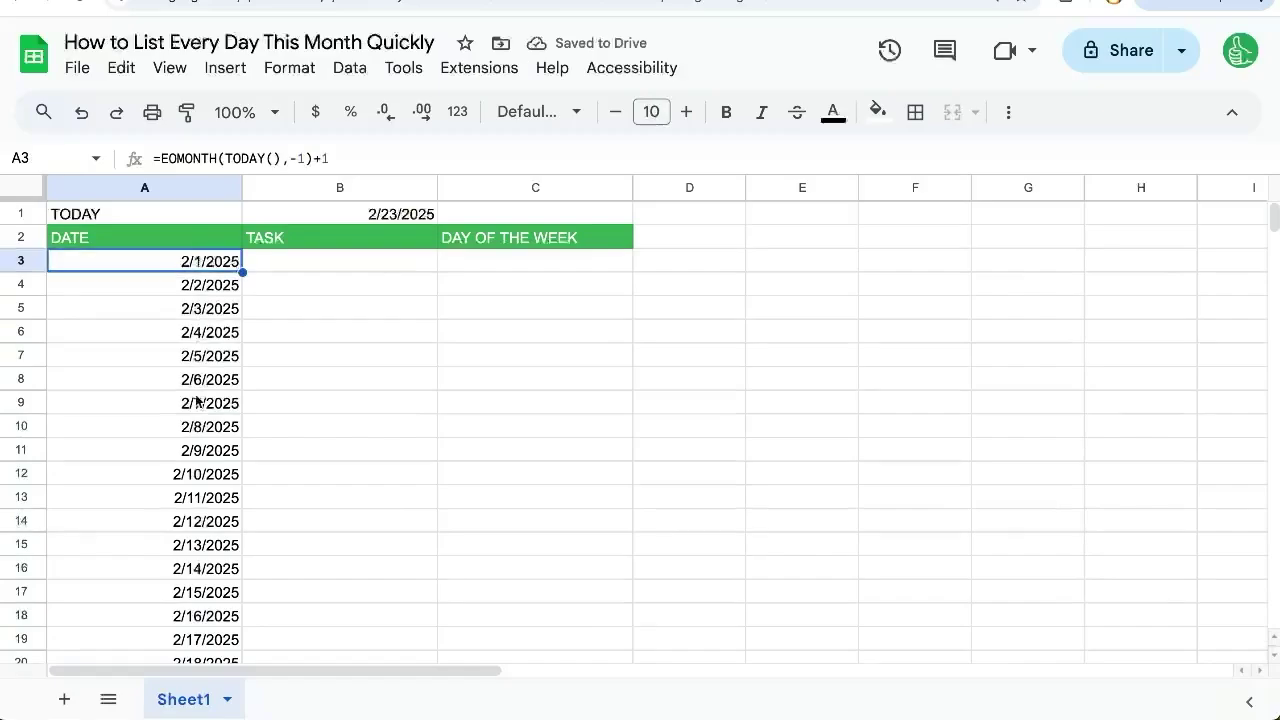
pyautogui.scroll(-5, 196, 400)
pyautogui.click(196, 430)
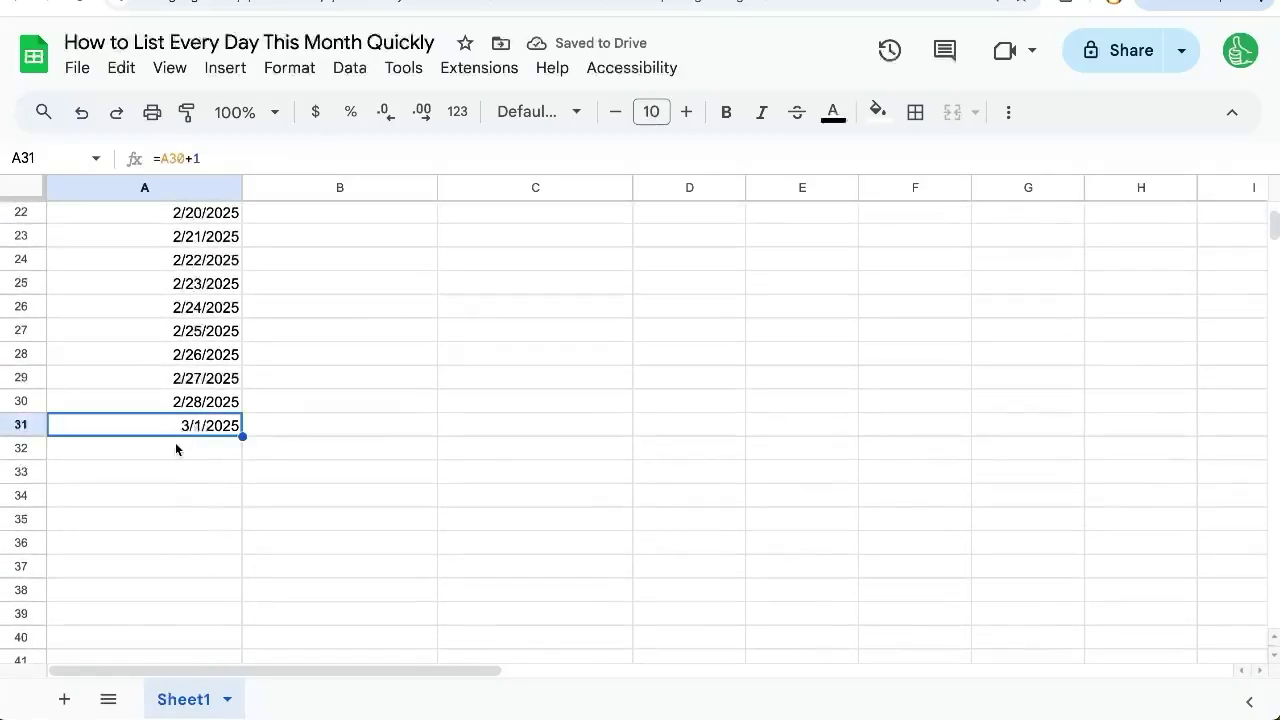
pyautogui.scroll(5, 175, 449)
pyautogui.scroll(-4, 200, 417)
pyautogui.click(184, 630)
pyautogui.hotkey('ctrl', 'v')
pyautogui.scroll(4, 223, 598)
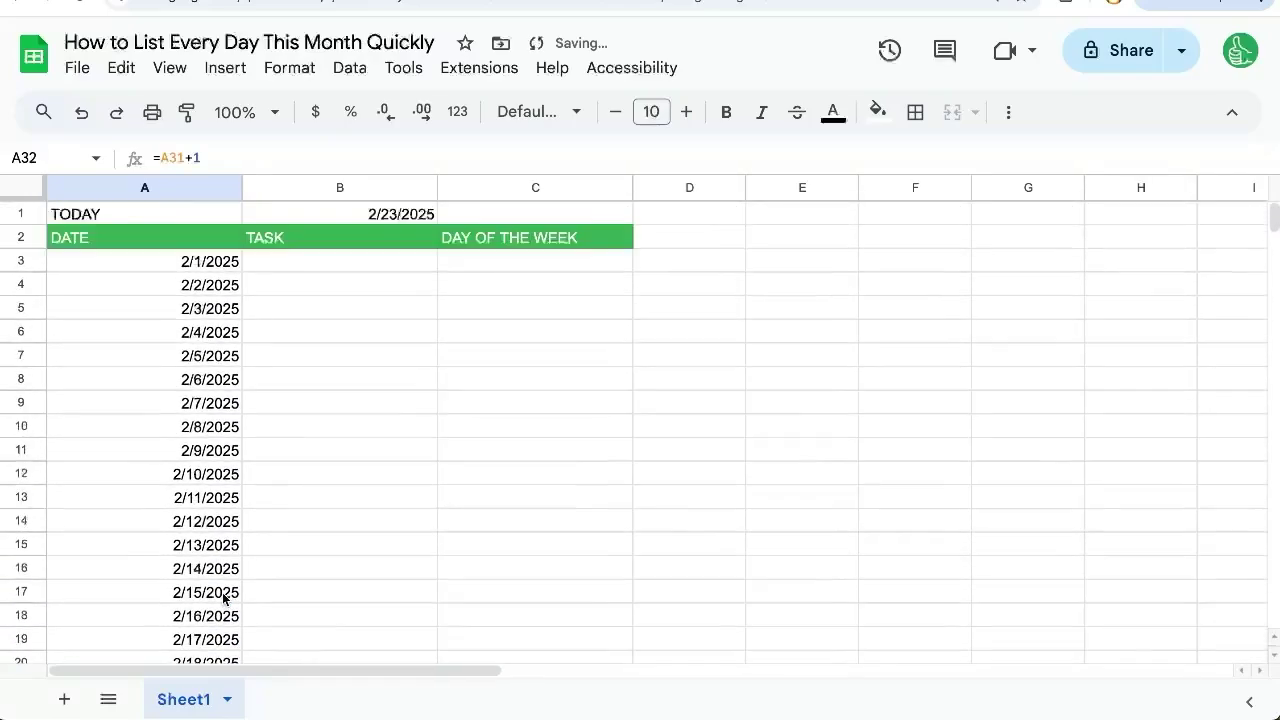
# Check the summary of the date range A3:A32 and copy the next-day formula from A32 into A33.
pyautogui.moveTo(206, 263); pyautogui.dragTo(166, 632)
pyautogui.click(1130, 698)
pyautogui.click(180, 632)
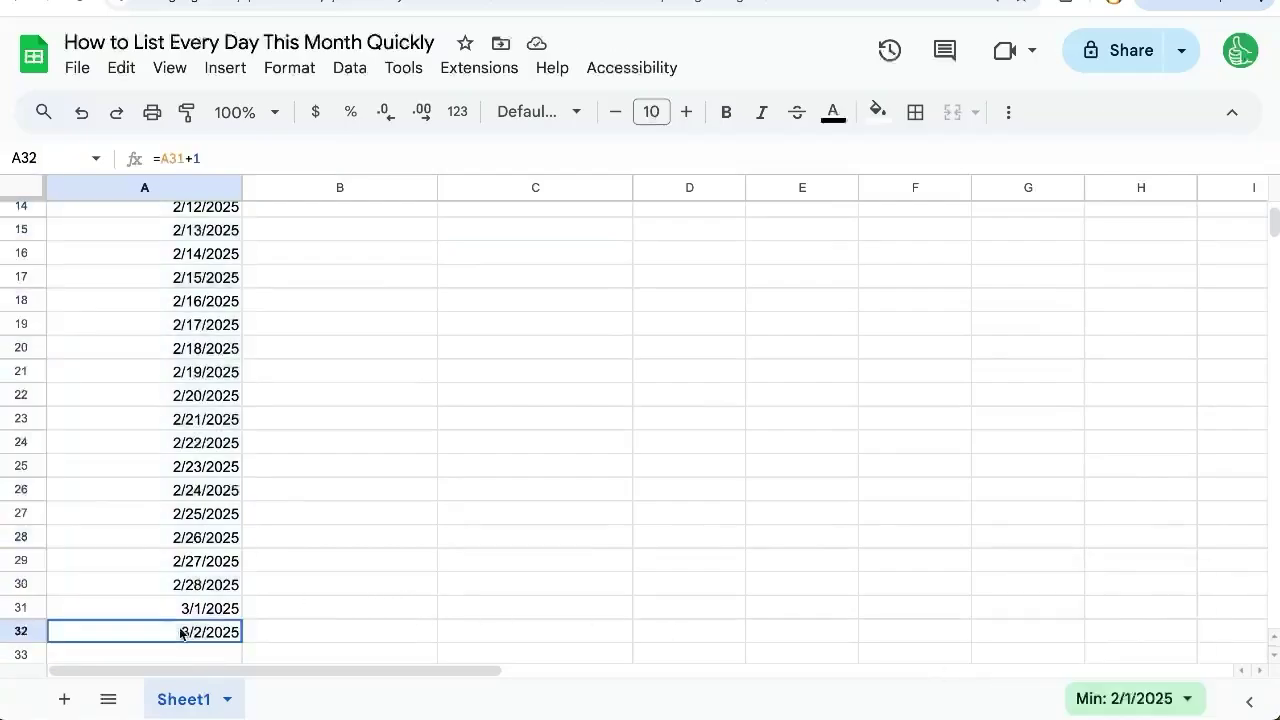
pyautogui.hotkey('ctrl', 'c')
pyautogui.press('Down')
pyautogui.hotkey('ctrl', 'v')
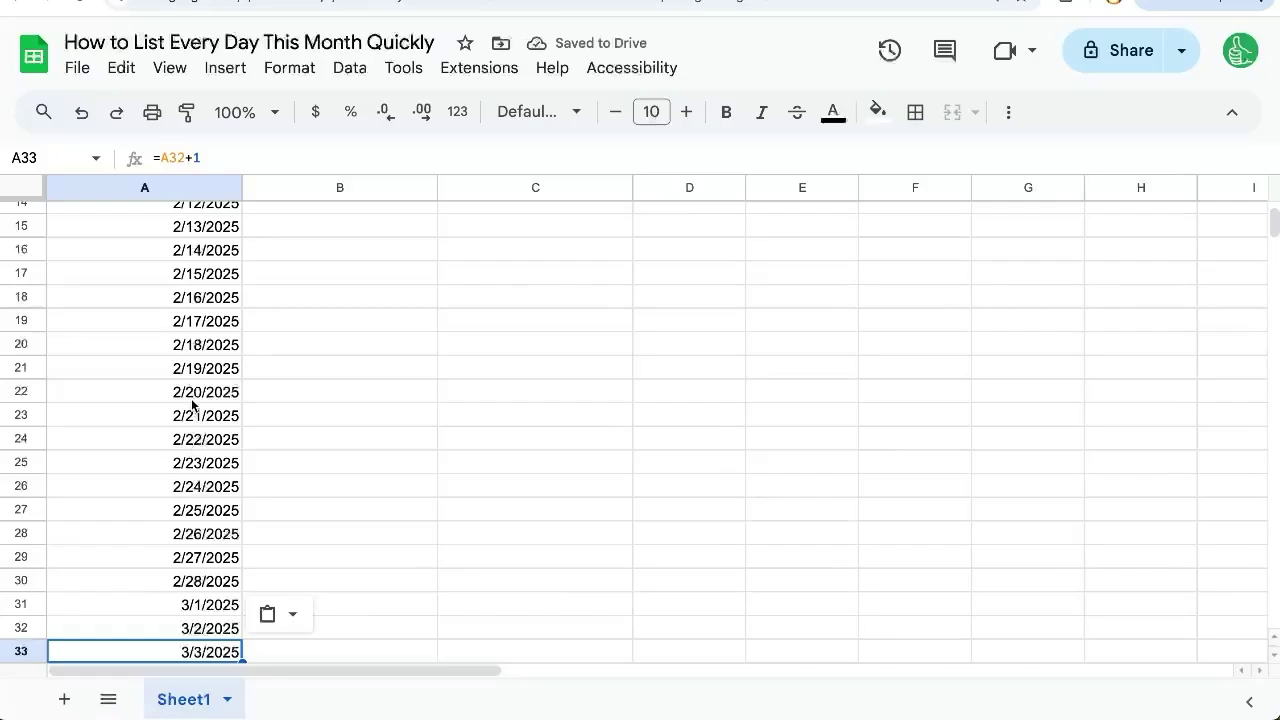
pyautogui.moveTo(187, 606); pyautogui.dragTo(189, 651)
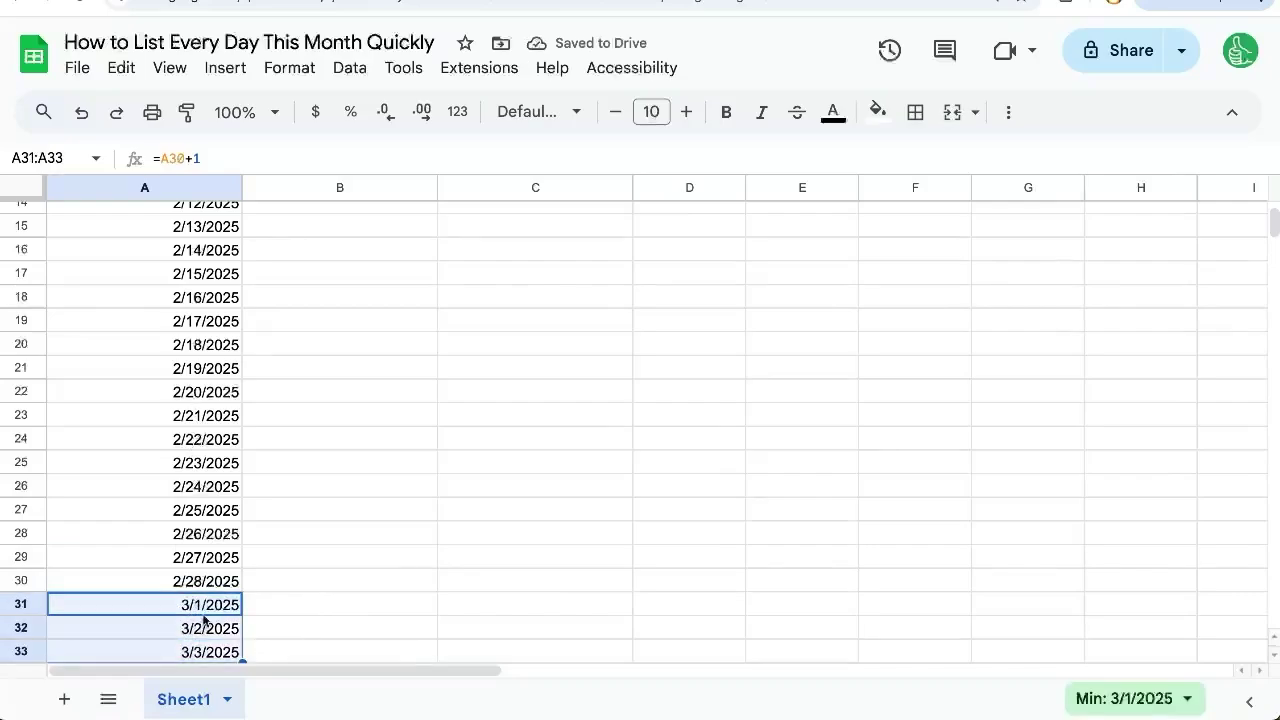
pyautogui.scroll(-1, 200, 618)
pyautogui.scroll(5, 200, 618)
# Start an IF around the formula in A3 with the condition MONTH(EOMONTH(TODAY(),-1)+1)=MONTH(TODAY()).
pyautogui.click(209, 265)
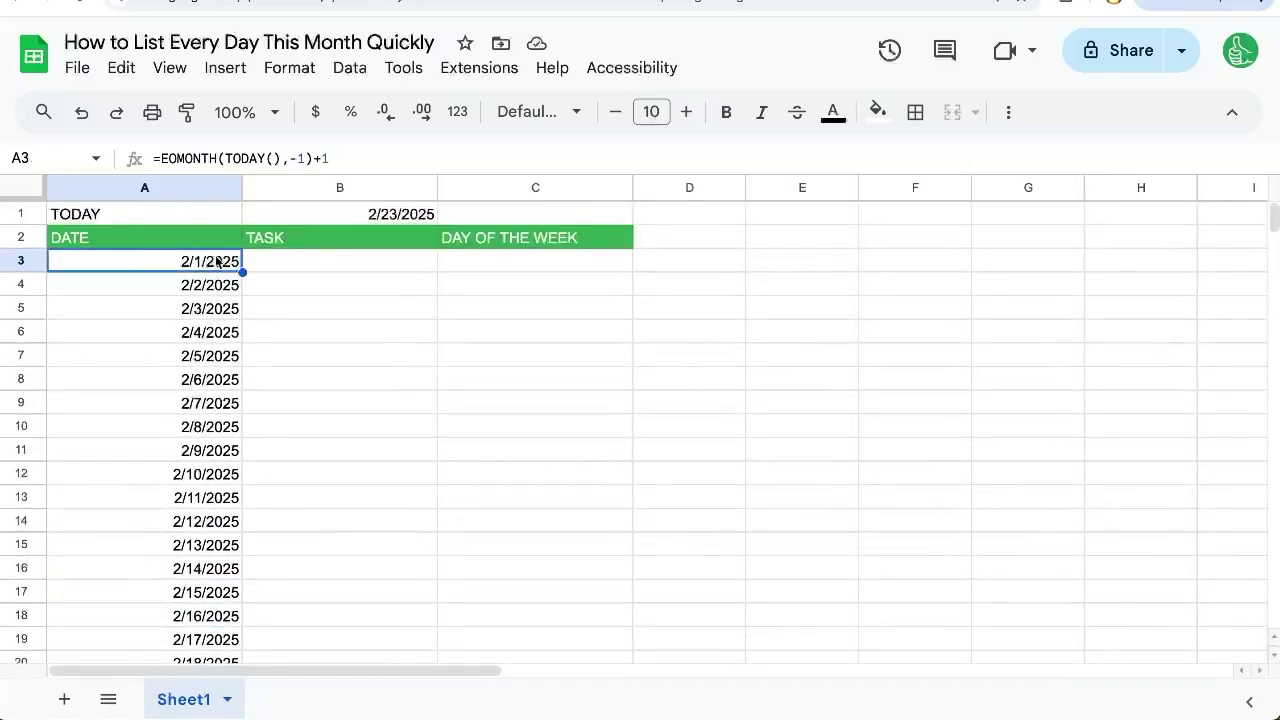
pyautogui.doubleClick(217, 261)
pyautogui.click(57, 260)
pyautogui.write('IF')
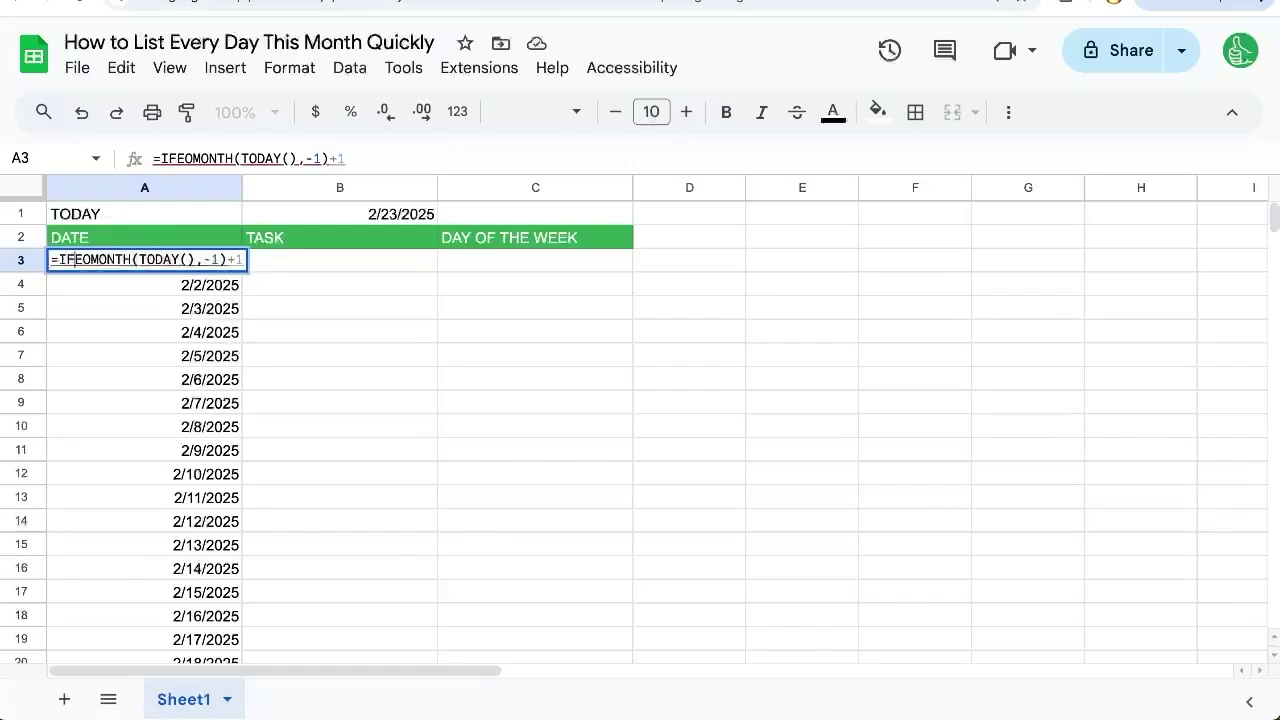
pyautogui.write('(')
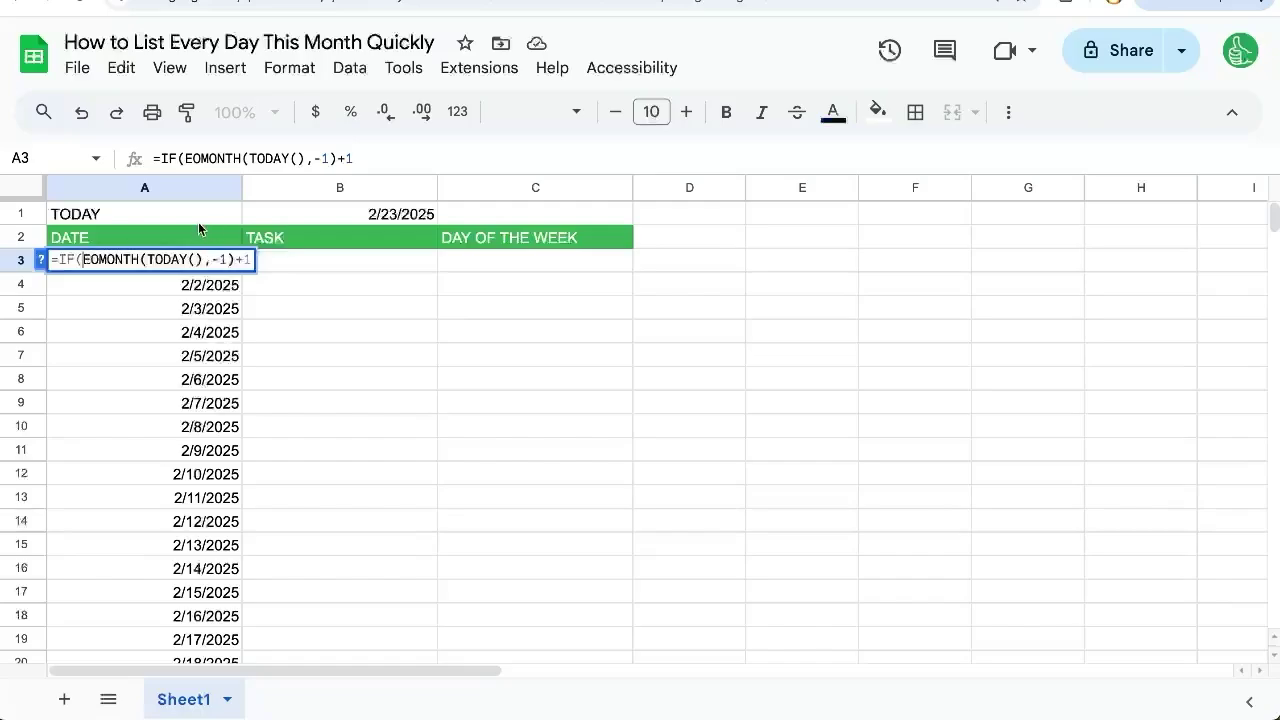
pyautogui.write('MONTH(')
pyautogui.press('End')
pyautogui.write(')=')
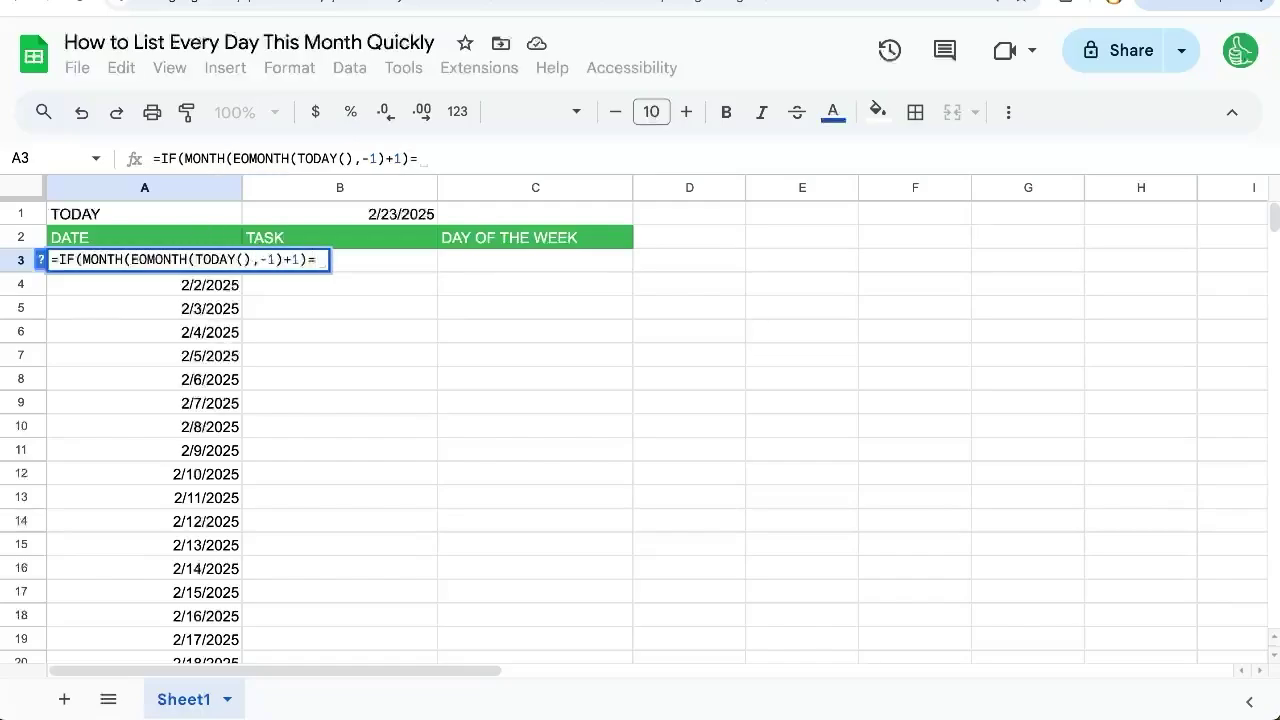
pyautogui.write('MONTH(TODAY()')
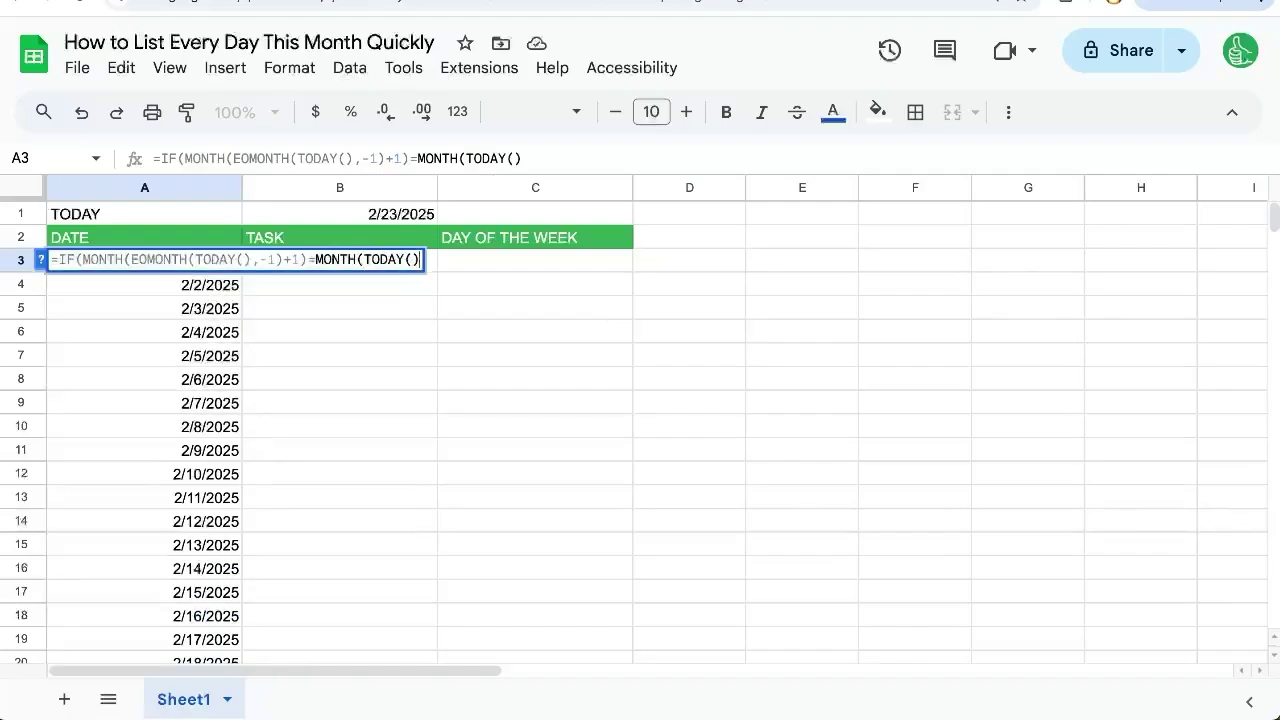
pyautogui.press('Left')
pyautogui.press('Left')
pyautogui.press('Left')
pyautogui.press('Left')
pyautogui.press('Left')
pyautogui.press('Left')
pyautogui.press('Left')
pyautogui.press('Left')
pyautogui.press('Left')
pyautogui.press('Left')
pyautogui.press('Left')
pyautogui.press('Left')
pyautogui.press('Left')
pyautogui.press('Left')
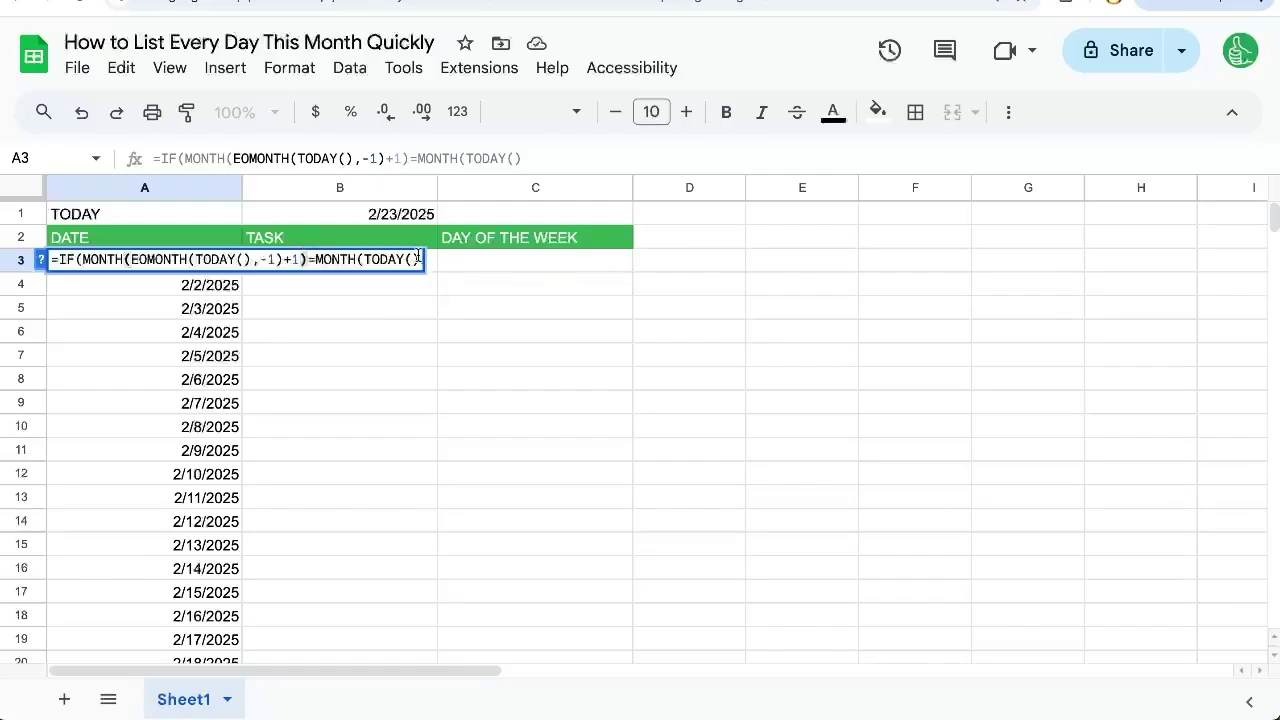
pyautogui.click(418, 258)
pyautogui.write('),')
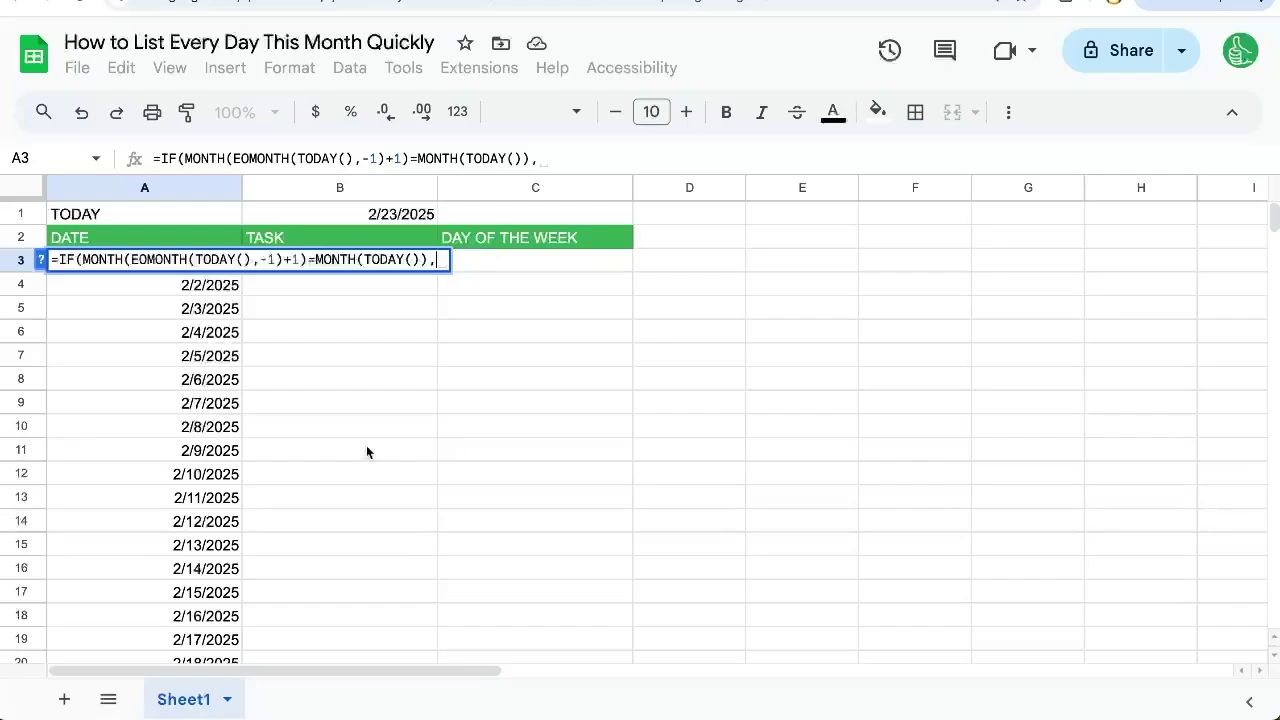
# Complete the IF formula in A3 with EOMONTH(TODAY(),-1)+1 as the true result and an empty false result.
pyautogui.moveTo(131, 259); pyautogui.dragTo(294, 259)
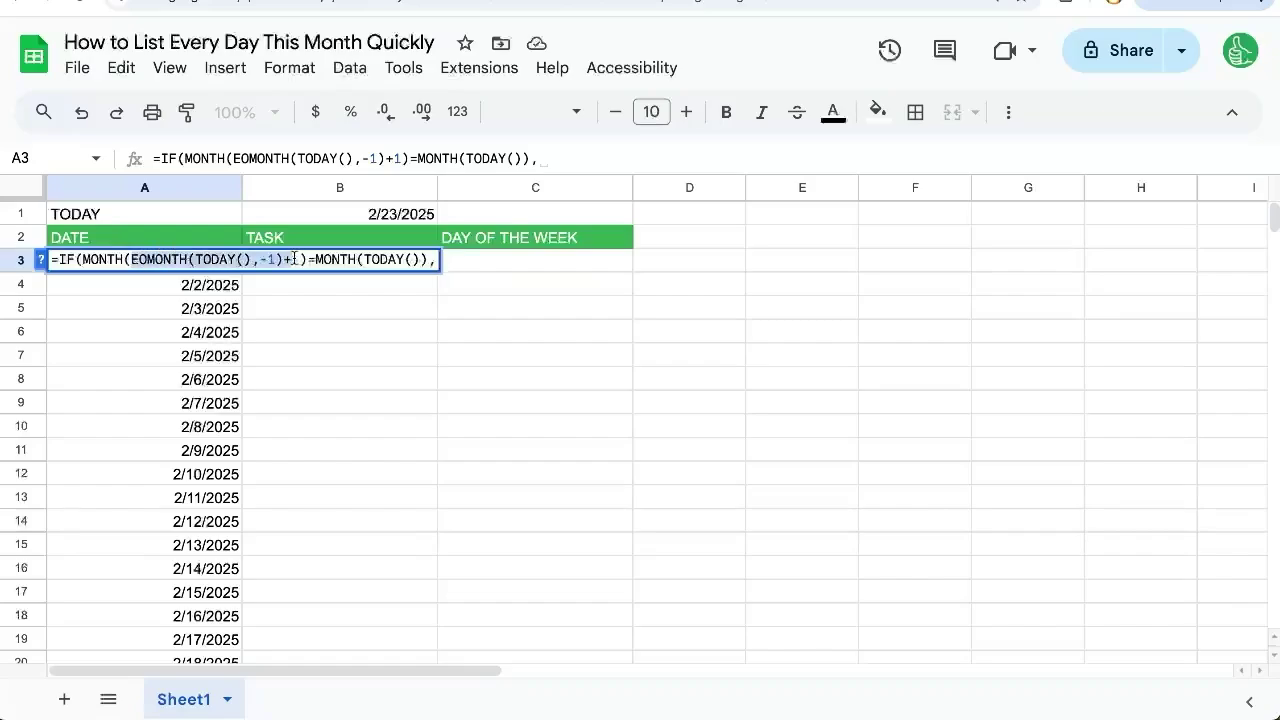
pyautogui.hotkey('ctrl', 'c')
pyautogui.press('End')
pyautogui.hotkey('ctrl', 'v')
pyautogui.write('),')
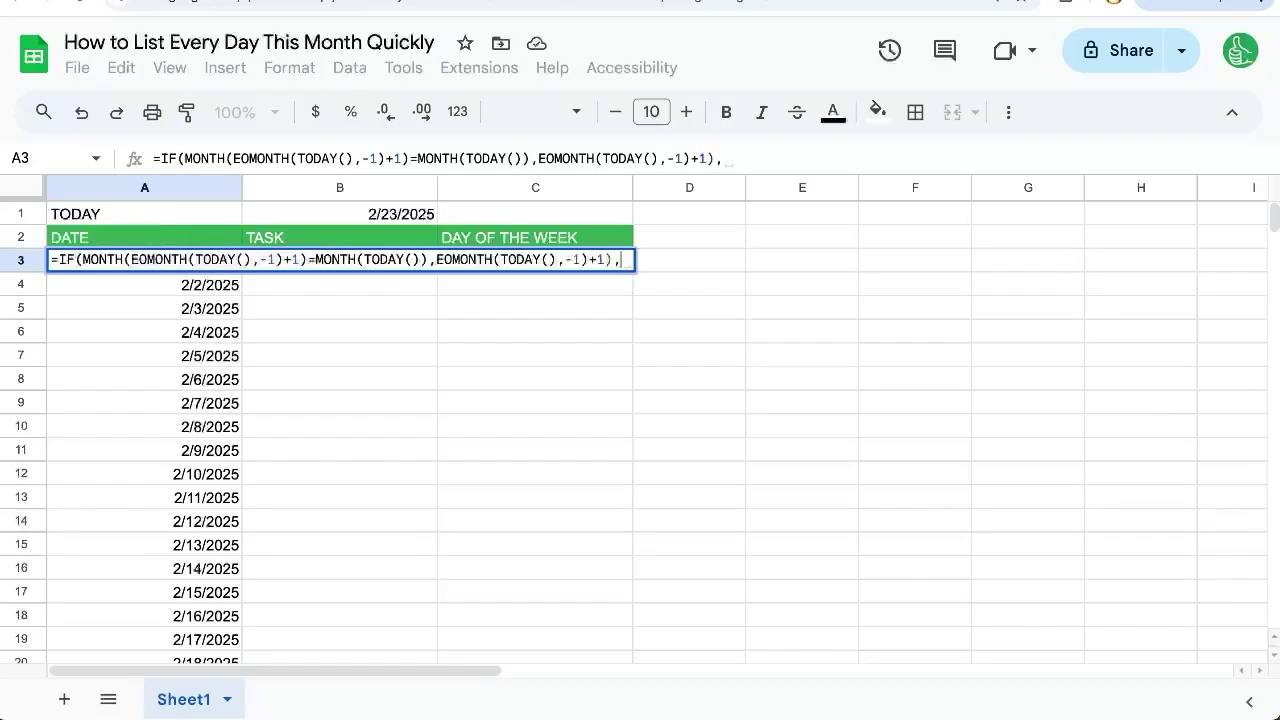
pyautogui.press('BackSpace')
pyautogui.press('BackSpace')
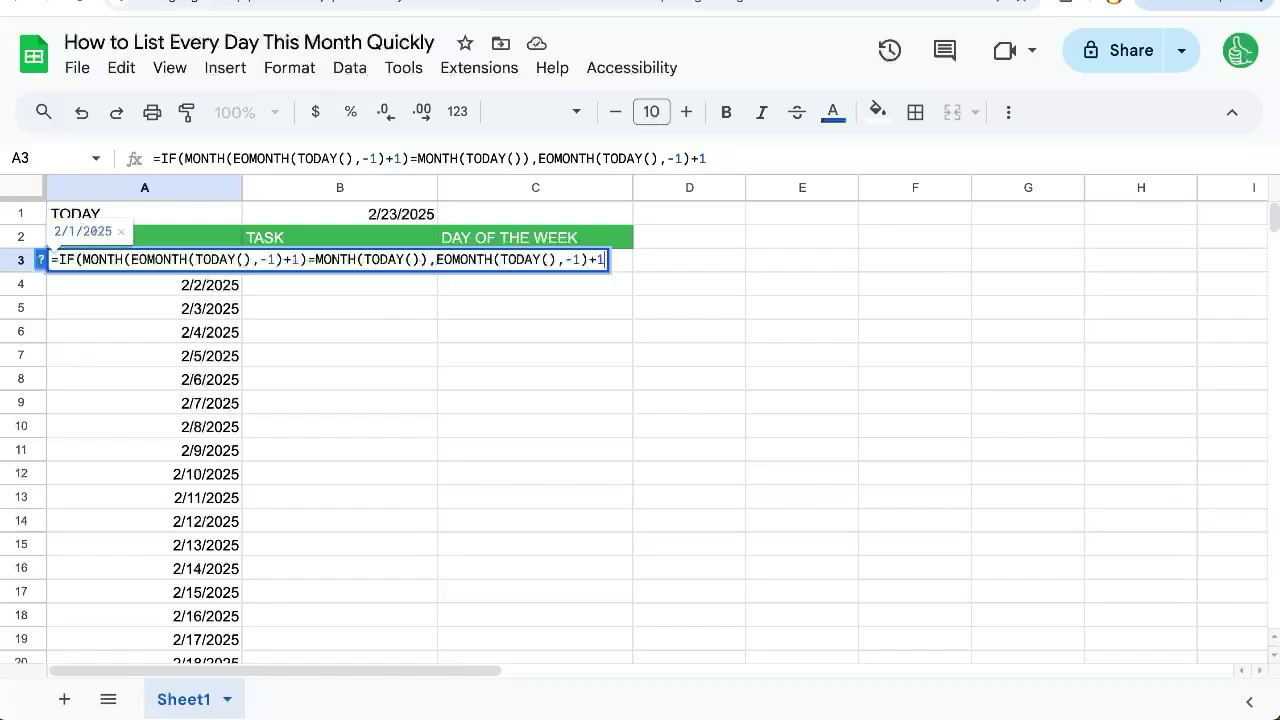
pyautogui.write(',)')
pyautogui.press('Return')
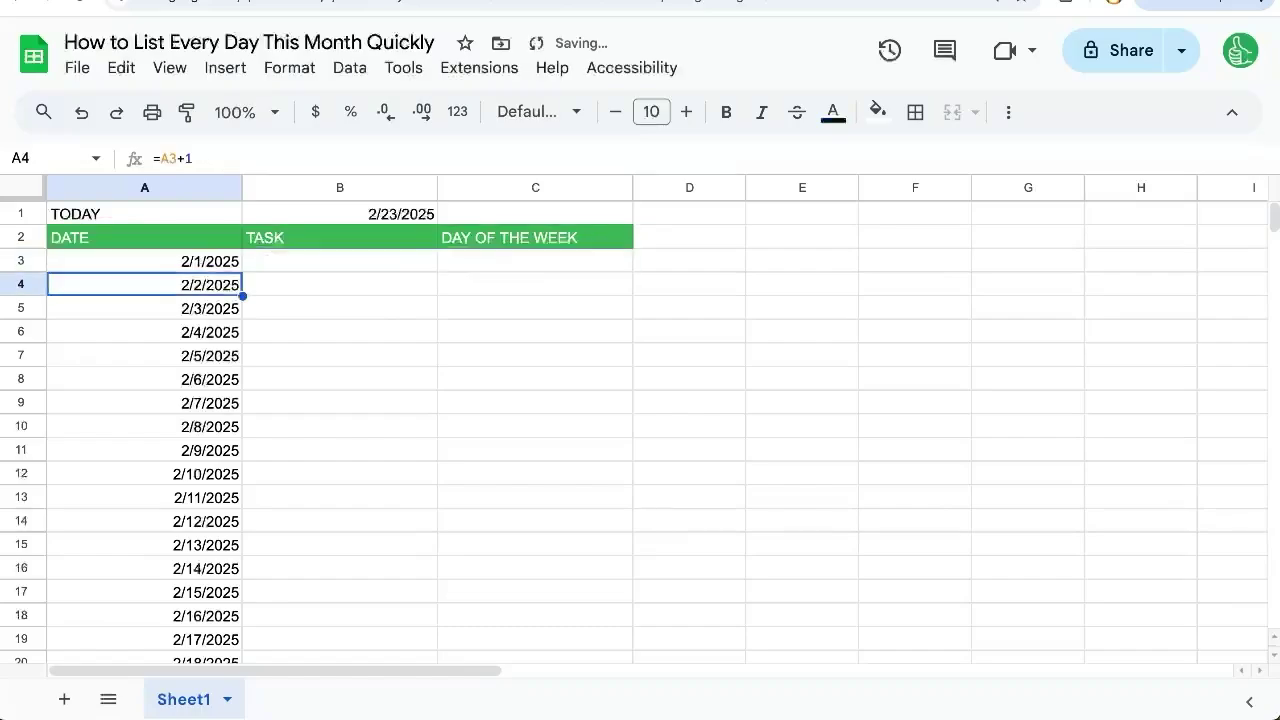
# Start an IF around the next-day formula in A4 with the condition MONTH(A3+1)=MONTH(TODAY()).
pyautogui.click(144, 261)
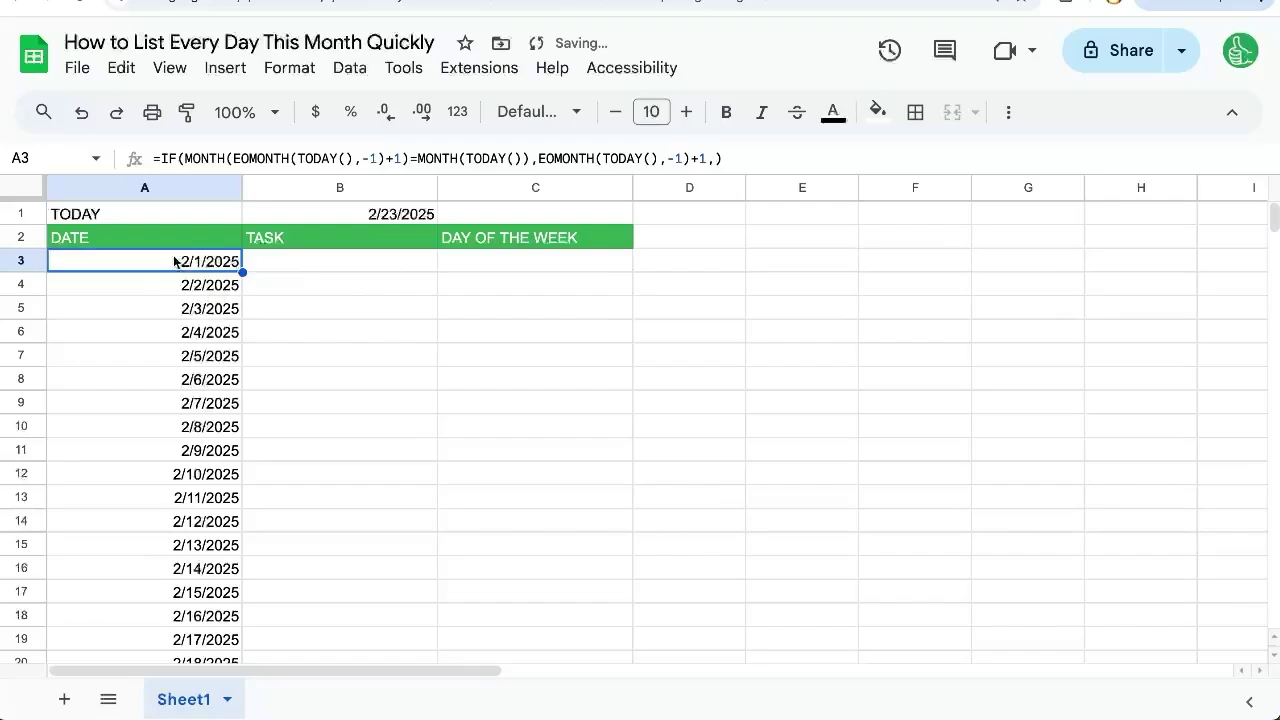
pyautogui.click(193, 292)
pyautogui.doubleClick(193, 292)
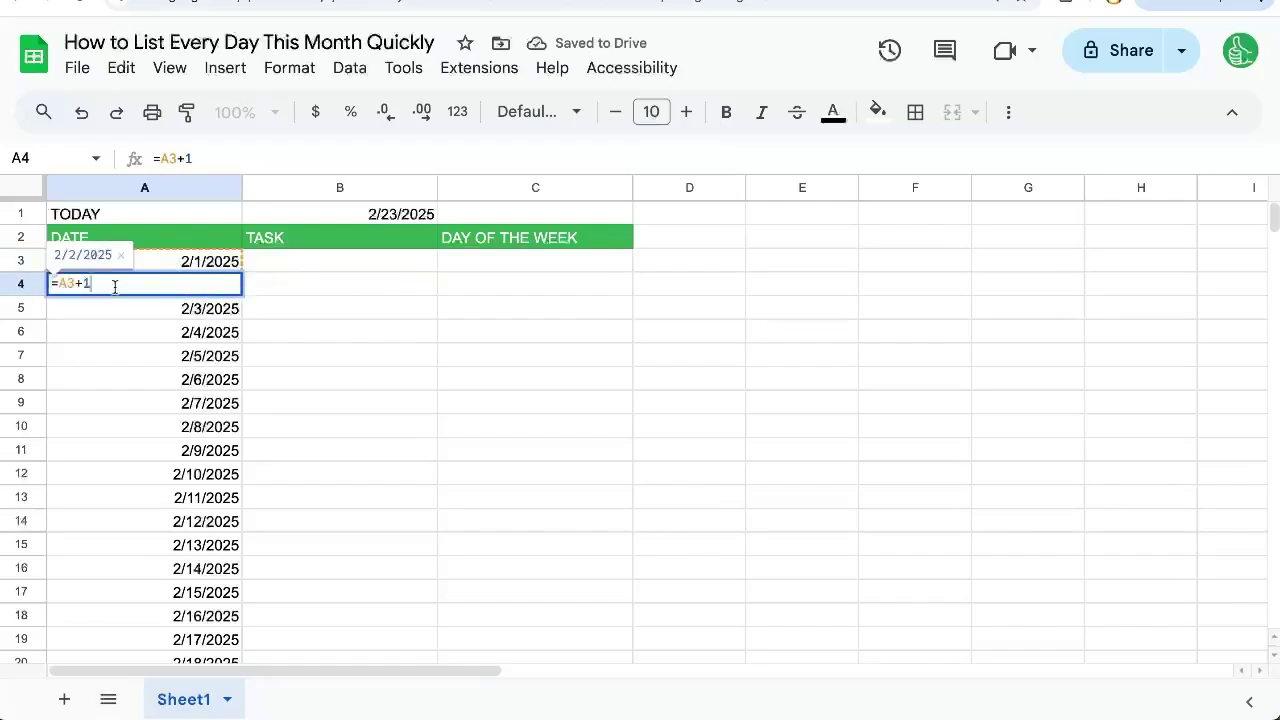
pyautogui.click(62, 283)
pyautogui.write('IF(MONTH(')
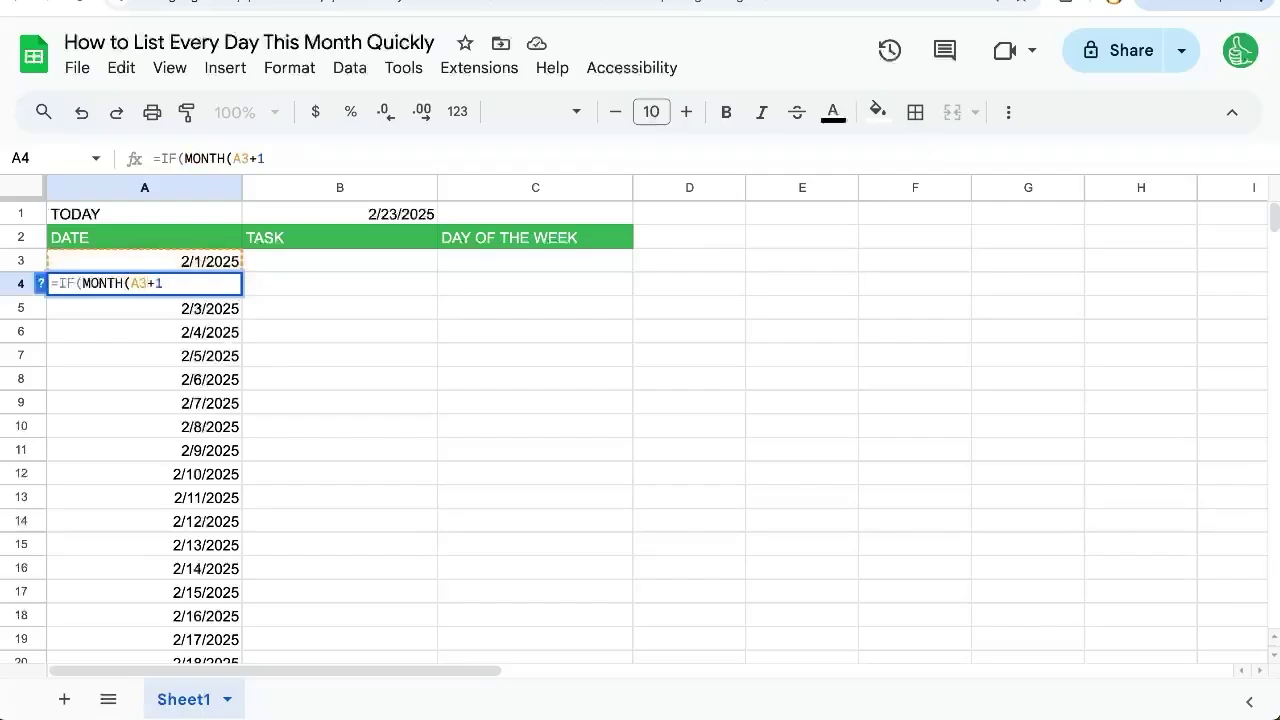
pyautogui.press('End')
pyautogui.write(')=MONTH(TODA')
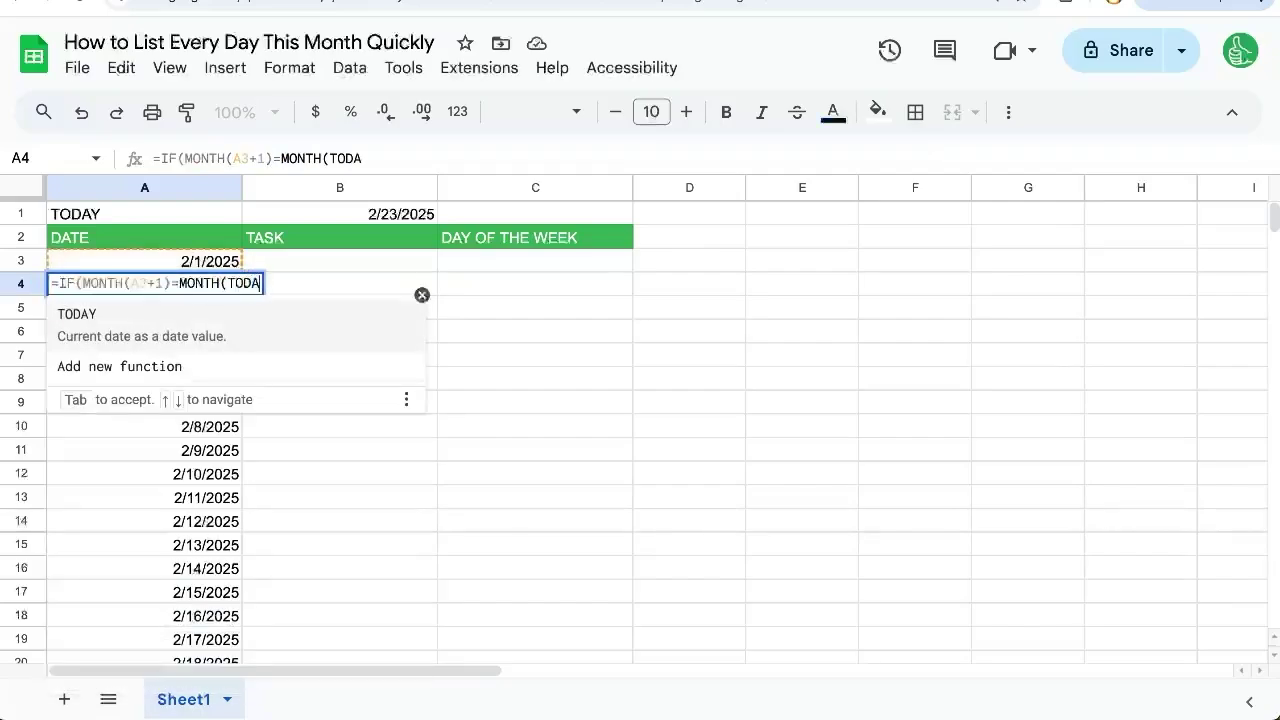
pyautogui.write('Y()),')
# Complete the IF formula in A4 with A3+1 as the true result and an empty false result.
pyautogui.moveTo(130, 284); pyautogui.dragTo(164, 284)
pyautogui.hotkey('ctrl', 'c')
pyautogui.click(298, 283)
pyautogui.hotkey('ctrl', 'v')
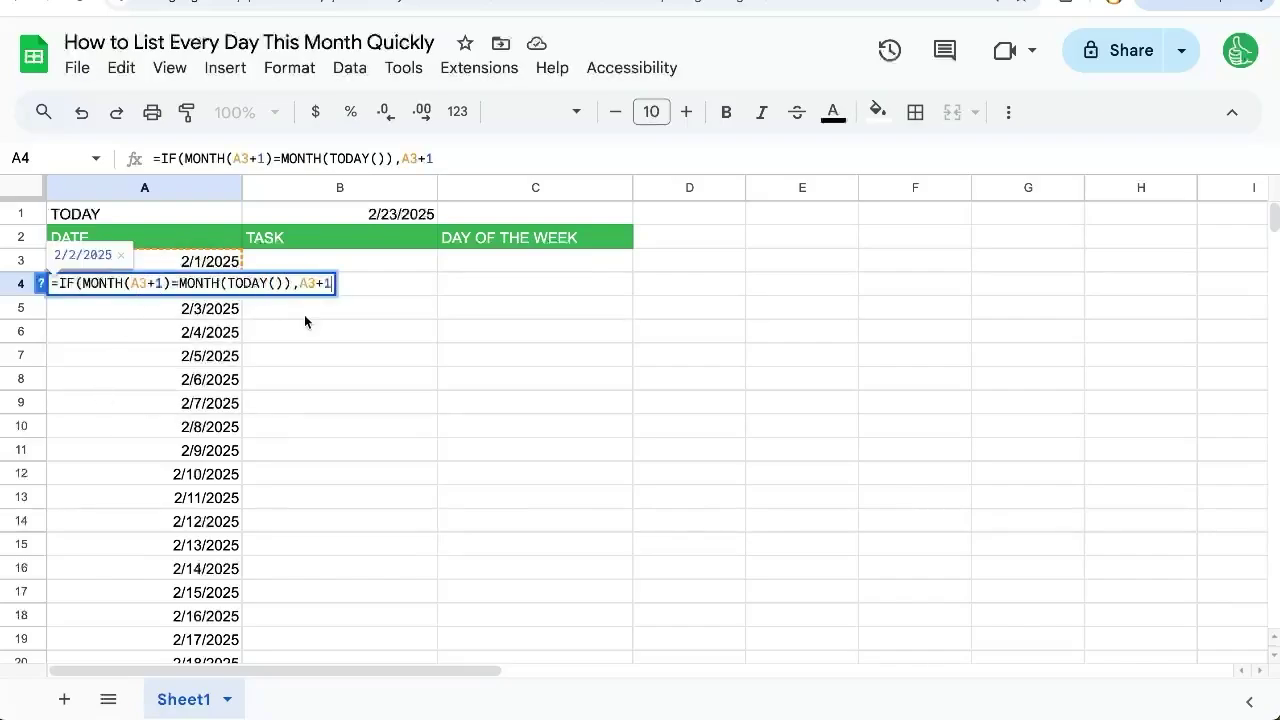
pyautogui.write(',)')
pyautogui.press('Return')
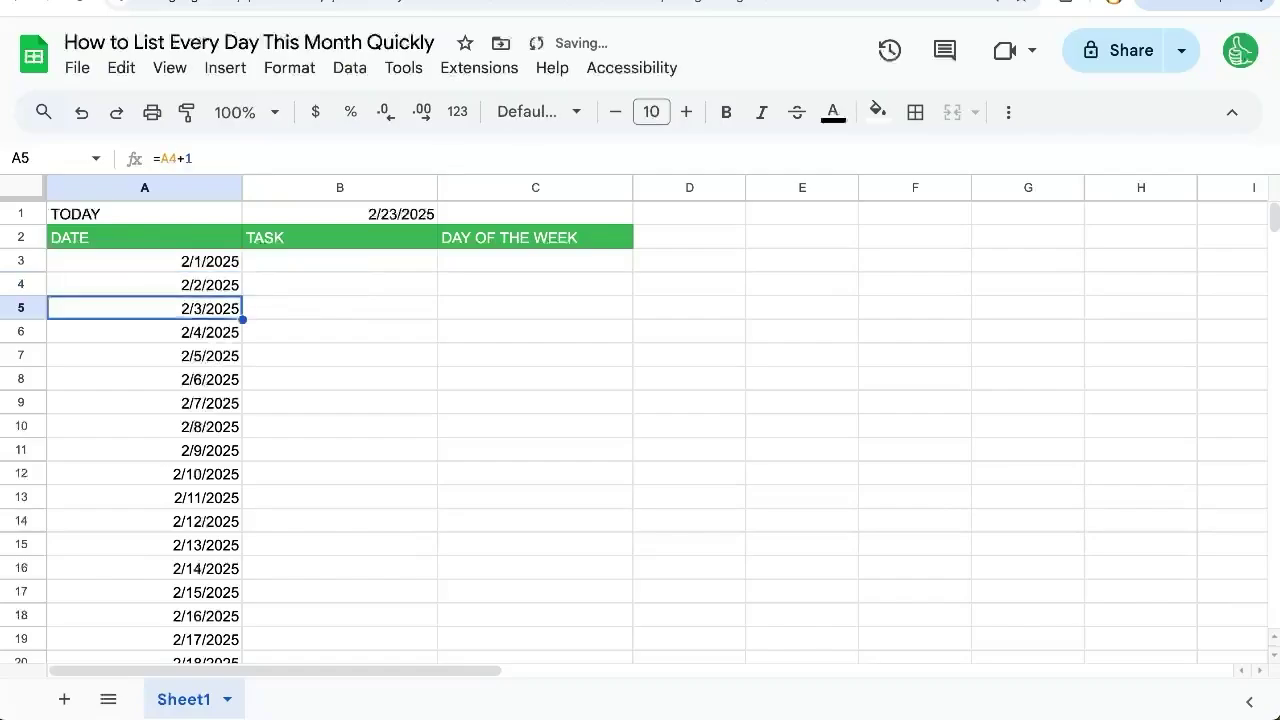
# Copy the IF formula from A4 down the DATE column through A33.
pyautogui.press('Up')
pyautogui.moveTo(224, 268); pyautogui.dragTo(238, 294)
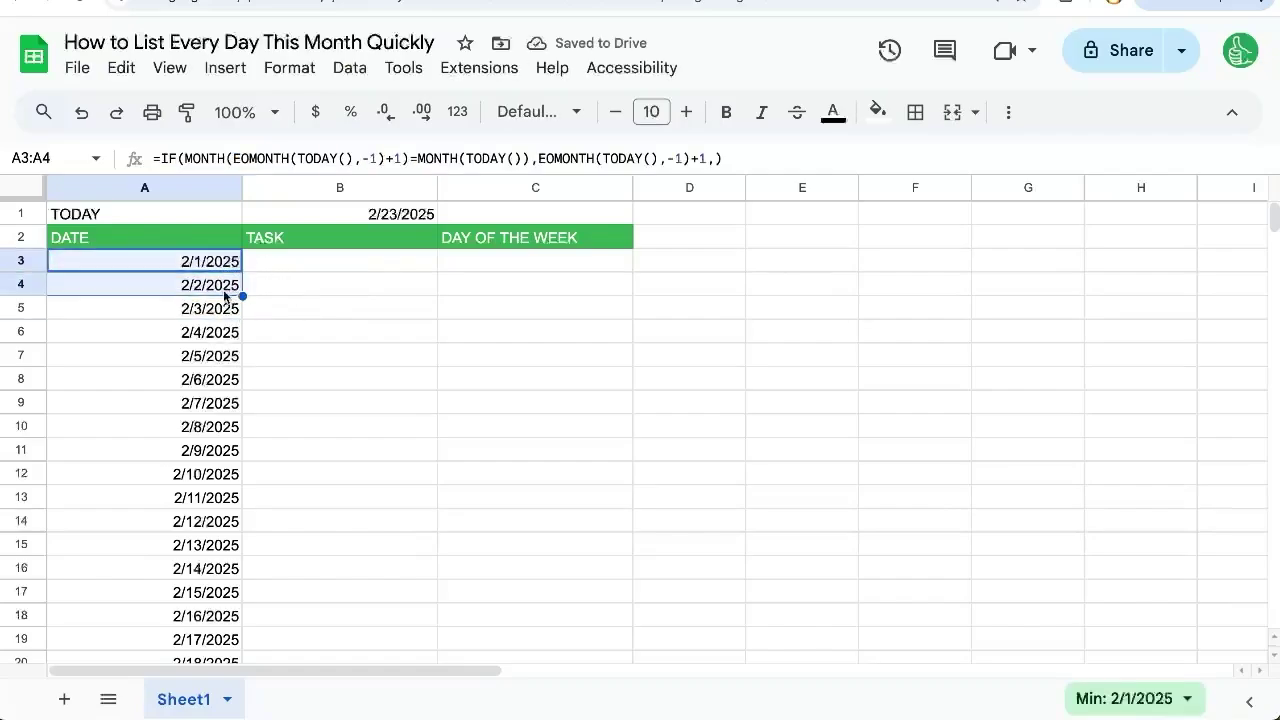
pyautogui.click(238, 294)
pyautogui.hotkey('ctrl', 'c')
pyautogui.scroll(-5, 199, 380)
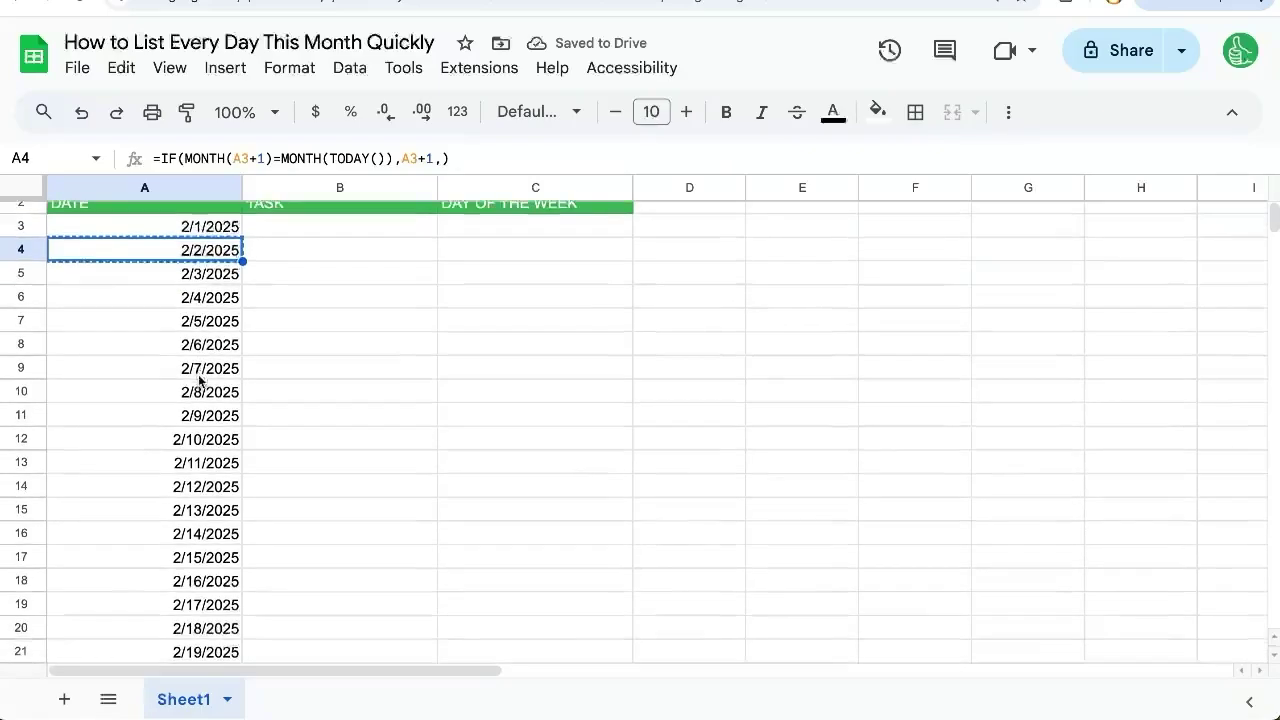
pyautogui.scroll(-1, 199, 380)
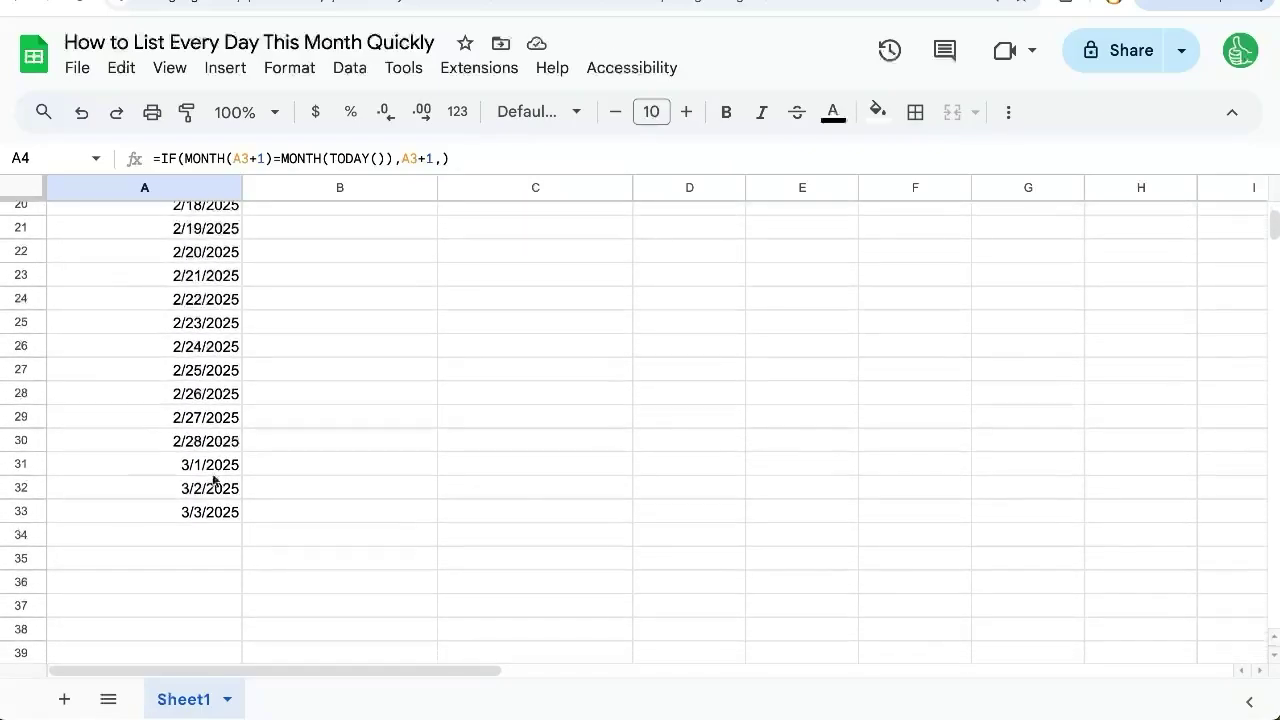
pyautogui.keyDown('shift'); pyautogui.click(208, 515); pyautogui.keyUp('shift')
pyautogui.hotkey('ctrl', 'v')
# Examine cells A31:A33 below the month's last date and review the date list from A3 to A30.
pyautogui.moveTo(207, 468); pyautogui.dragTo(207, 516)
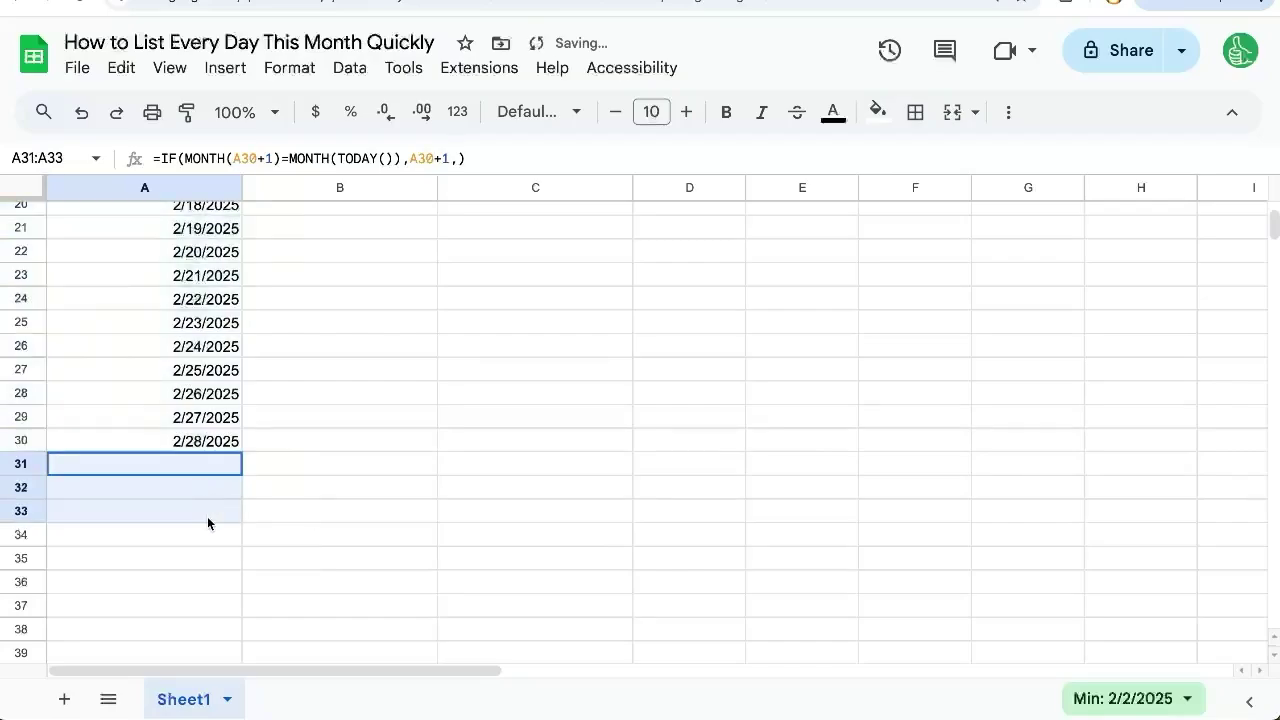
pyautogui.click(198, 440)
pyautogui.scroll(6, 195, 443)
pyautogui.moveTo(205, 261); pyautogui.dragTo(191, 406)
pyautogui.scroll(-3, 196, 450)
pyautogui.scroll(-2, 198, 480)
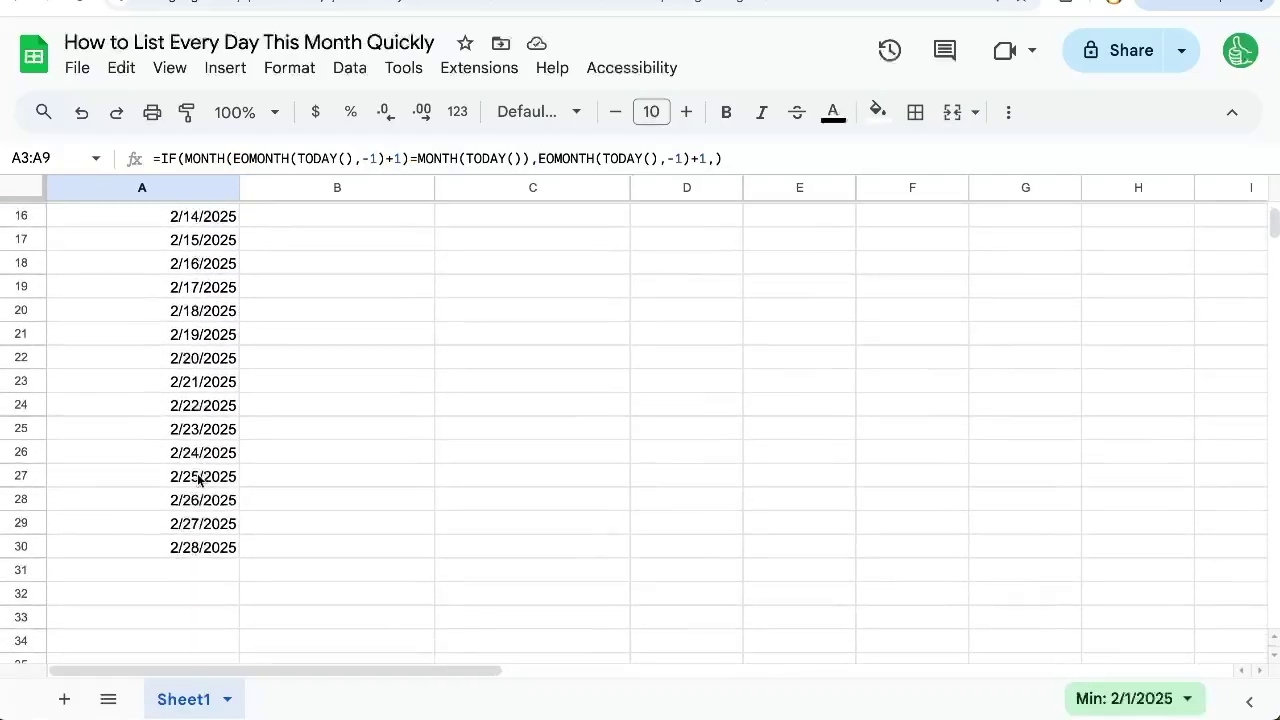
pyautogui.click(195, 547)
pyautogui.scroll(5, 205, 450)
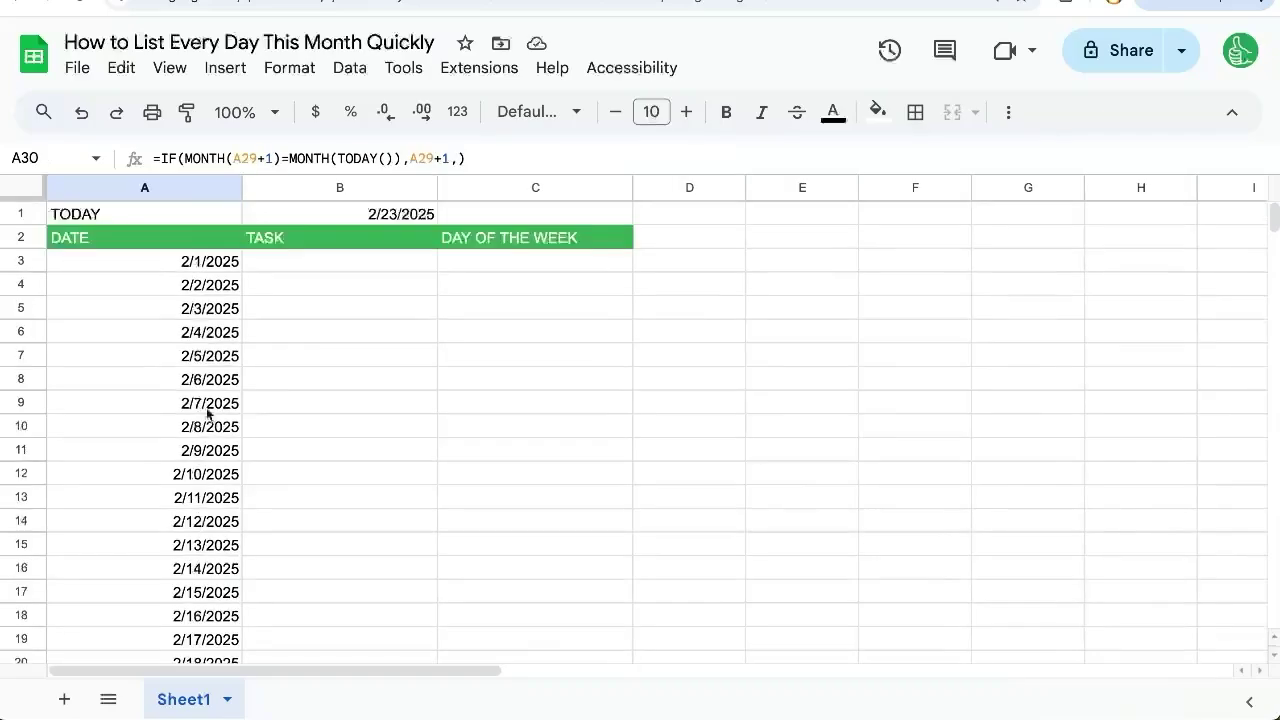
# Enter the formula =A3 in C3, the first cell under DAY OF THE WEEK.
pyautogui.click(218, 262)
pyautogui.click(324, 259)
pyautogui.click(473, 271)
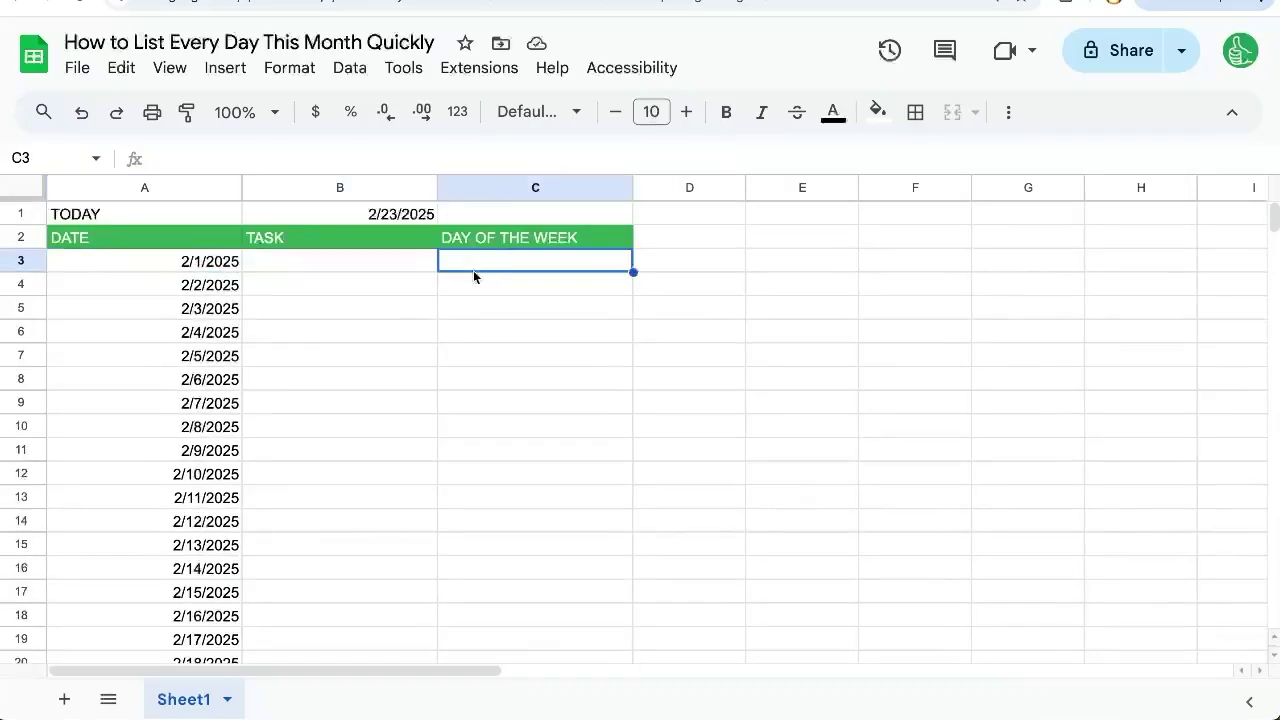
pyautogui.write('=')
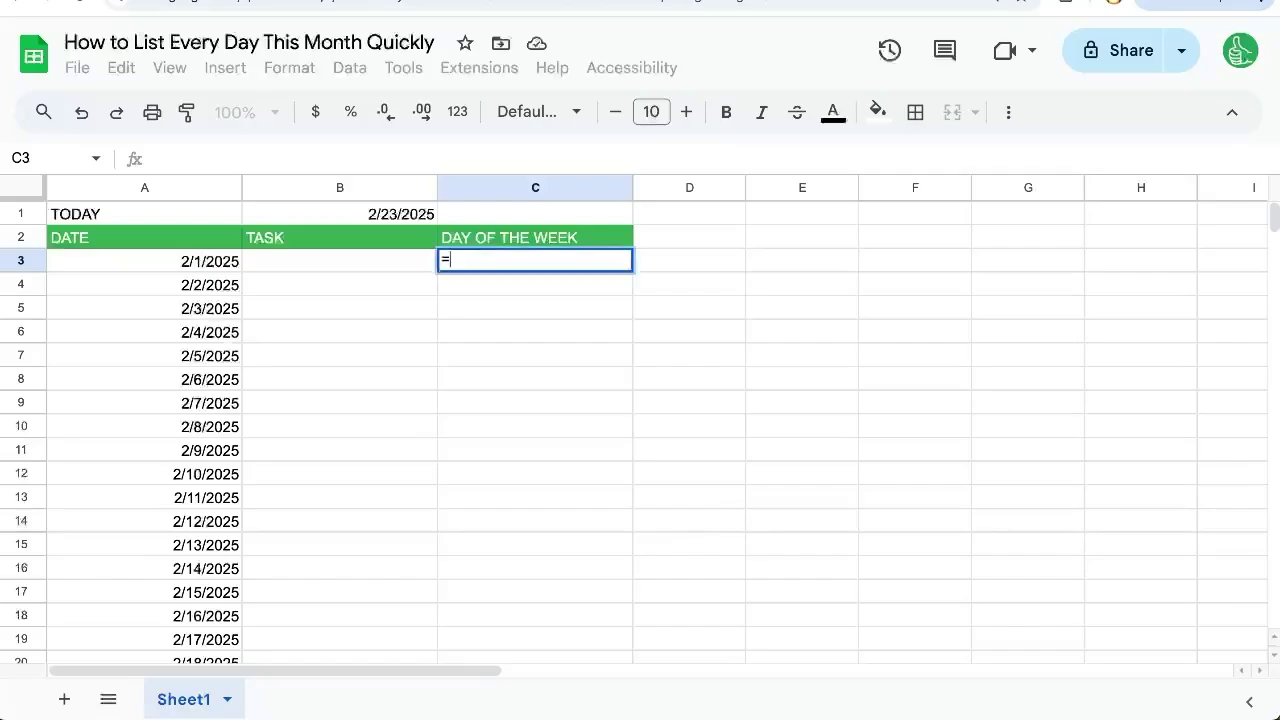
pyautogui.click(228, 262)
pyautogui.press('Return')
# Copy the date reference formula from C3 down the DAY OF THE WEEK column through C32.
pyautogui.click(514, 262)
pyautogui.scroll(-7, 514, 271)
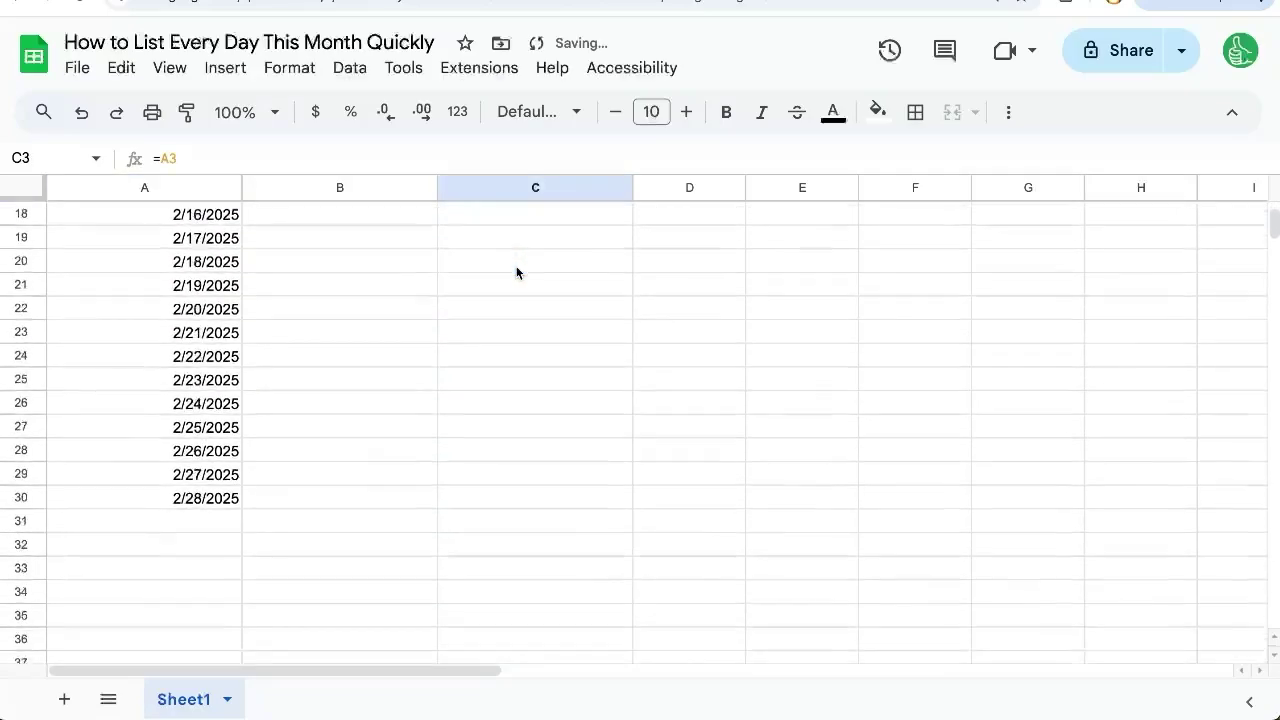
pyautogui.keyDown('shift'); pyautogui.click(543, 280); pyautogui.keyUp('shift')
pyautogui.hotkey('ctrl', 'v')
pyautogui.click(549, 298)
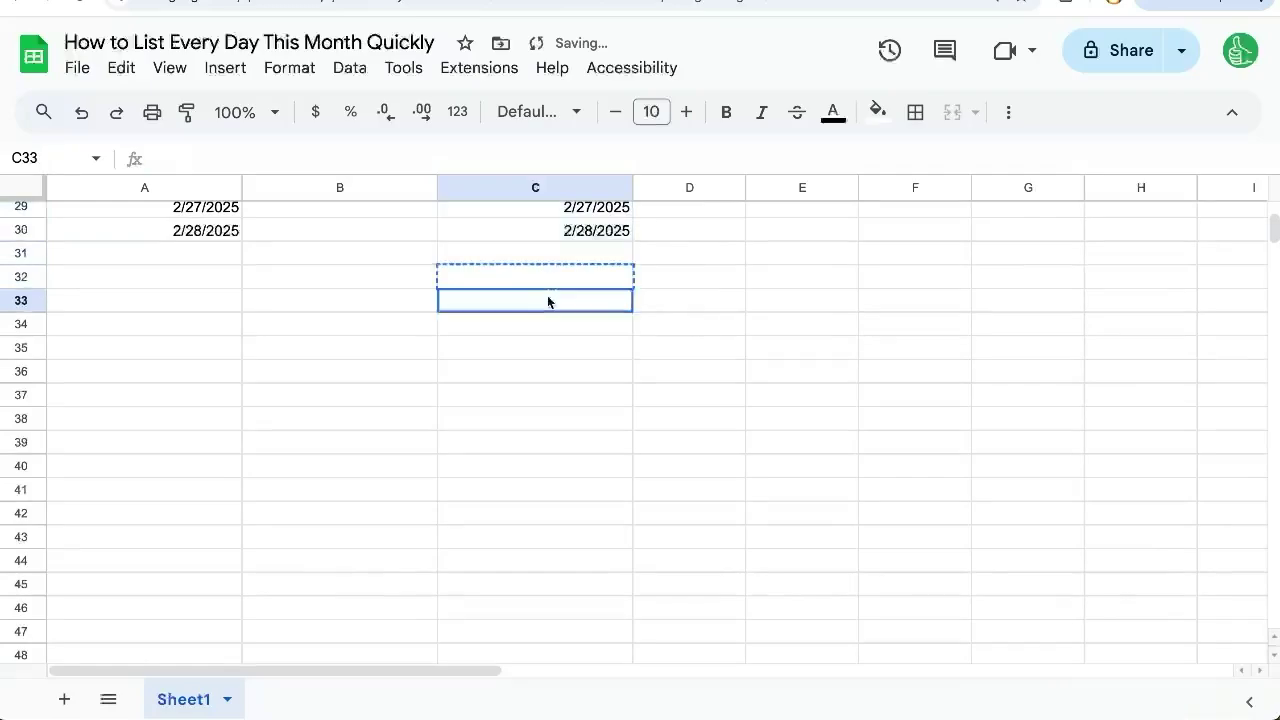
# Apply a custom date format to C3:C32 that shows only the day as full name (Tuesday).
pyautogui.scroll(10, 547, 302)
pyautogui.click(553, 266)
pyautogui.scroll(-7, 553, 265)
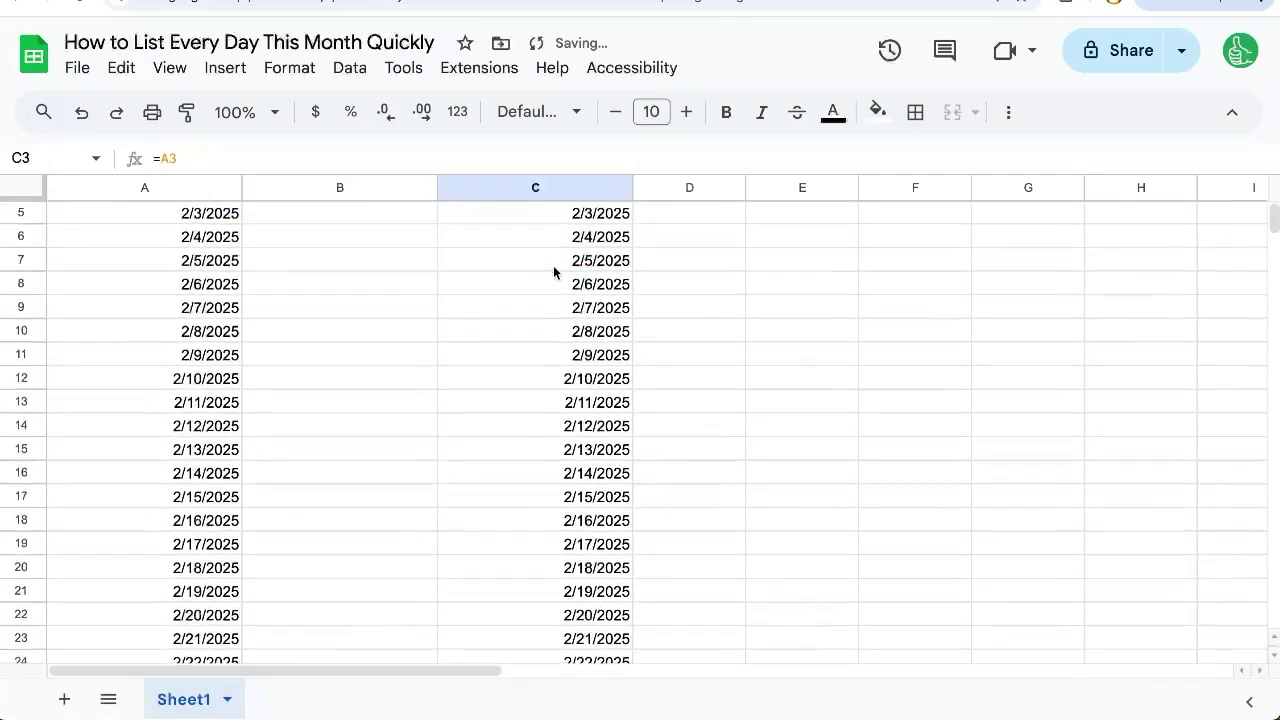
pyautogui.keyDown('shift'); pyautogui.click(560, 452); pyautogui.keyUp('shift')
pyautogui.click(289, 67)
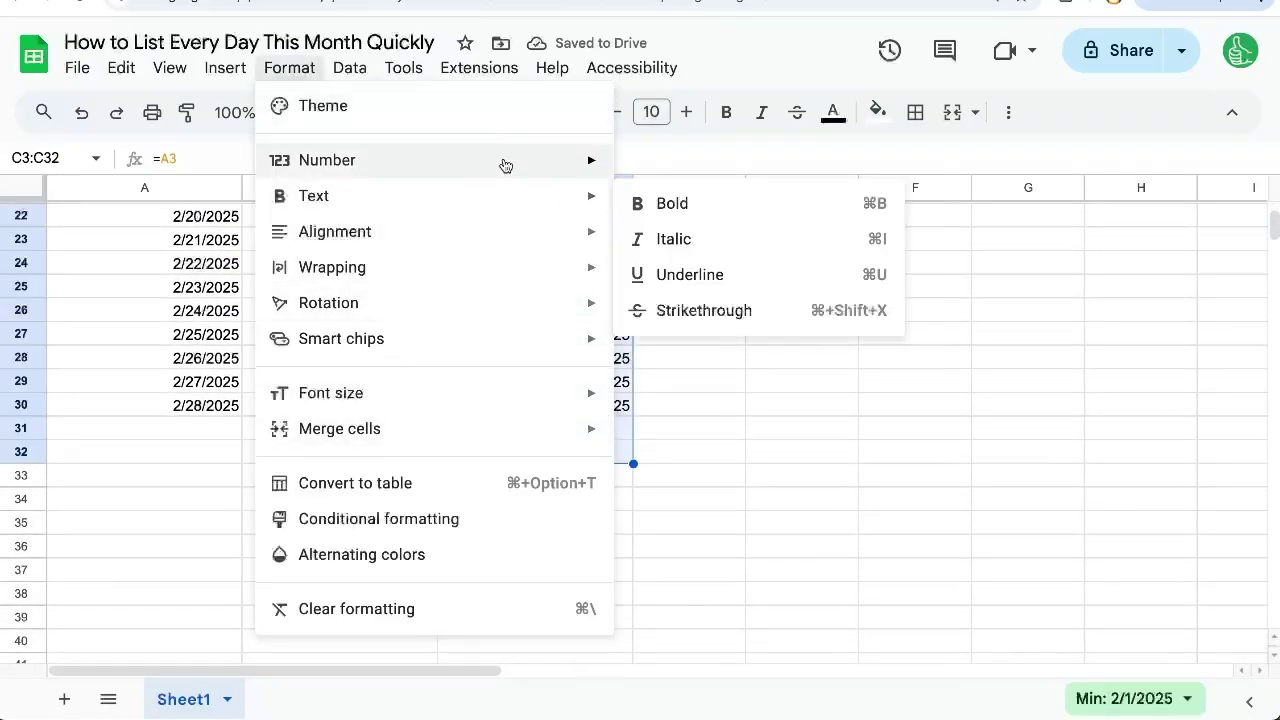
pyautogui.moveTo(503, 160)
pyautogui.click(772, 657)
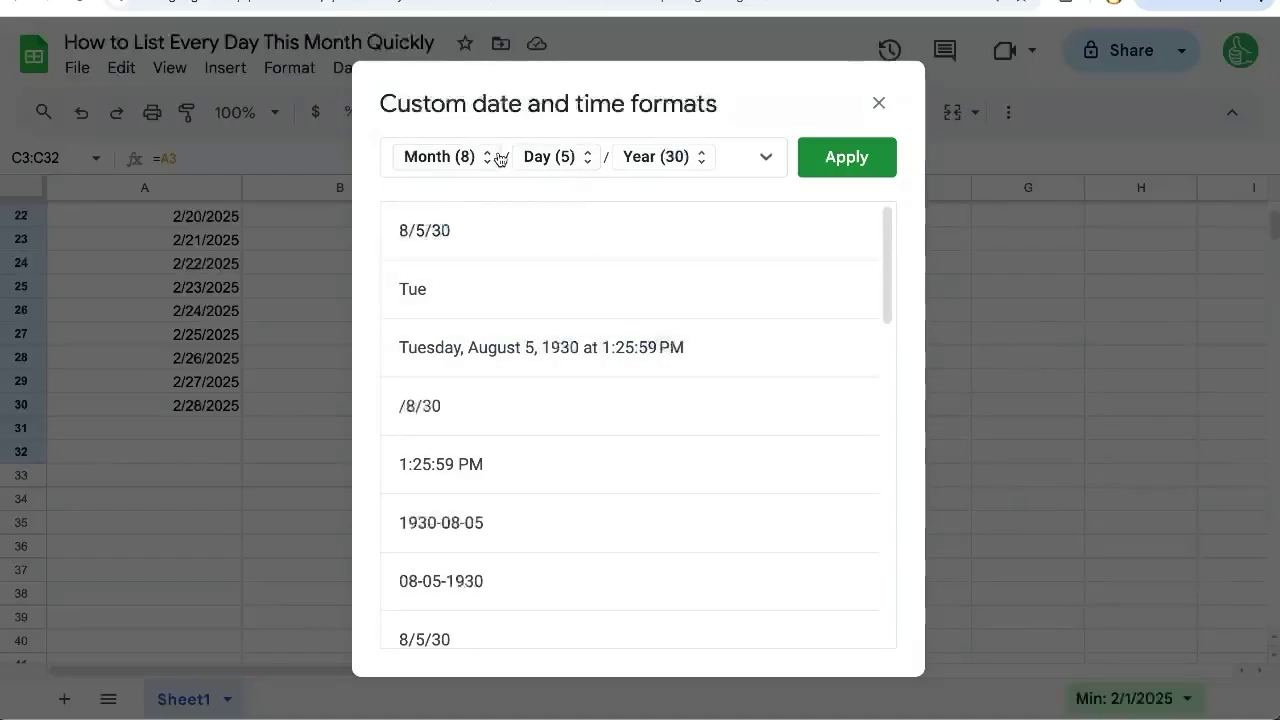
pyautogui.click(472, 292)
pyautogui.click(448, 157)
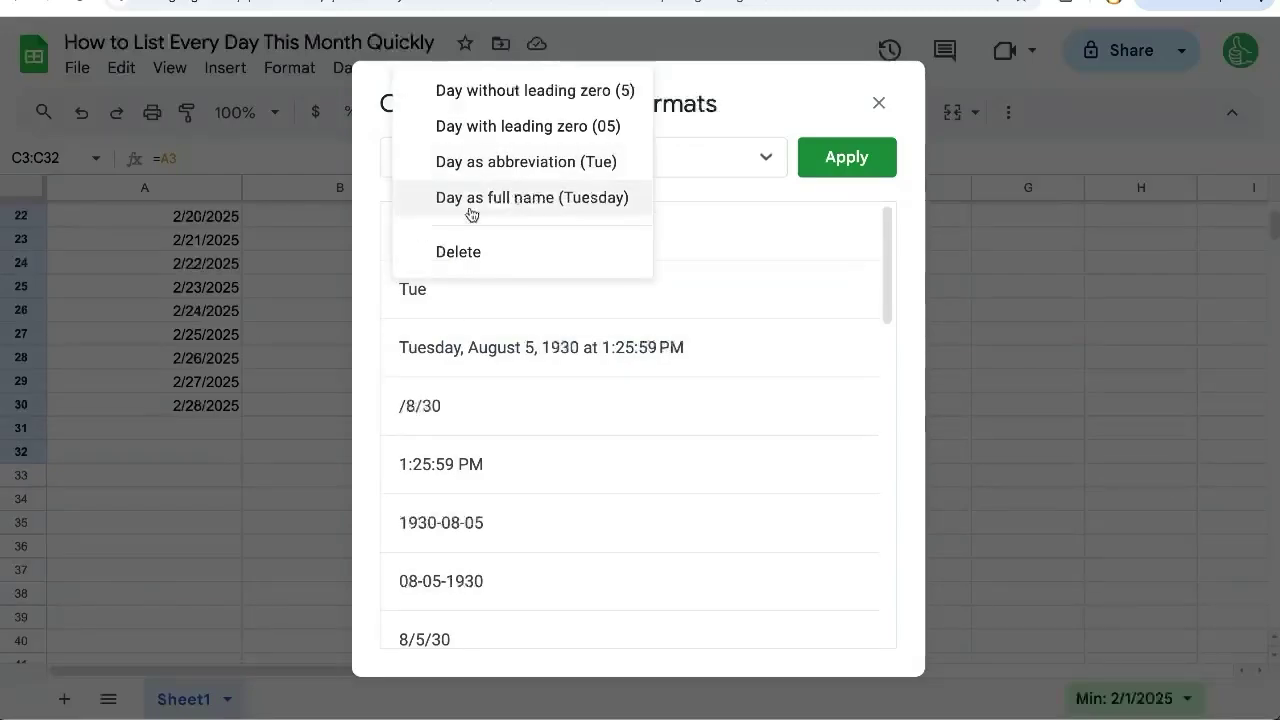
pyautogui.click(528, 197)
pyautogui.click(846, 157)
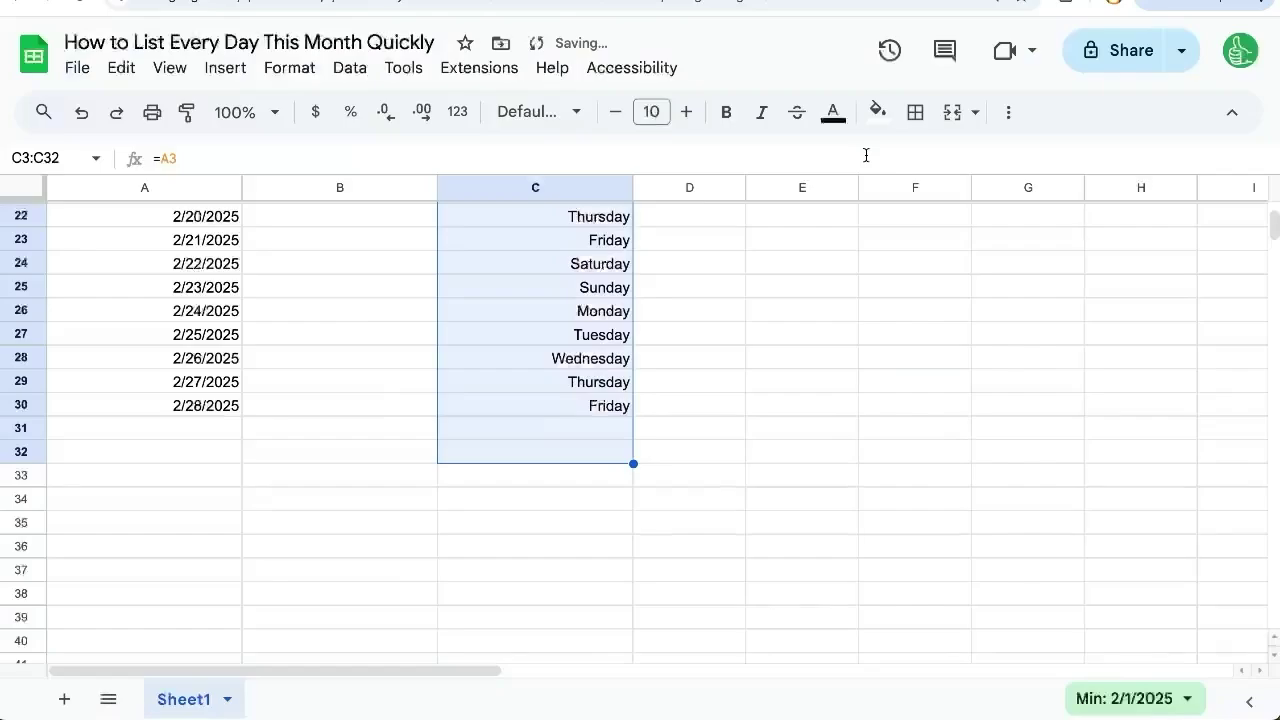
# Review the weekday names in column C, the first and last dates, and cells A31:A33.
pyautogui.scroll(5, 568, 300)
pyautogui.click(563, 286)
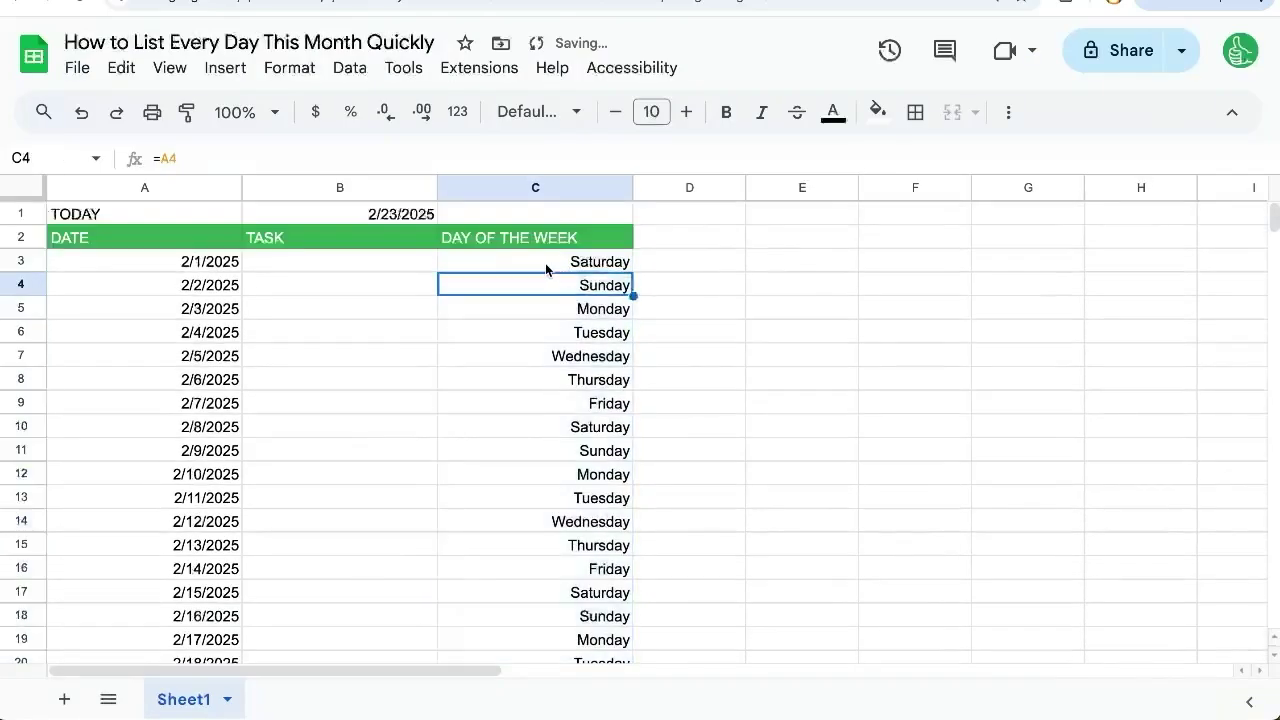
pyautogui.click(215, 264)
pyautogui.scroll(-7, 212, 375)
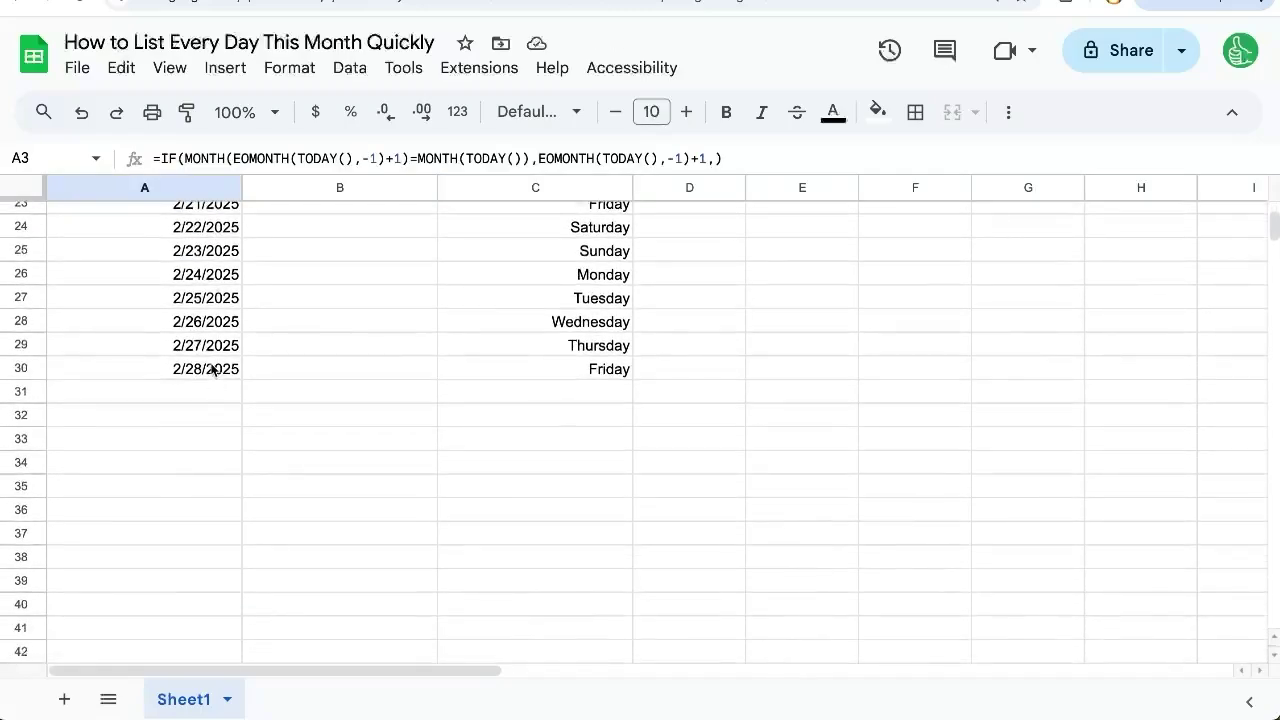
pyautogui.click(215, 369)
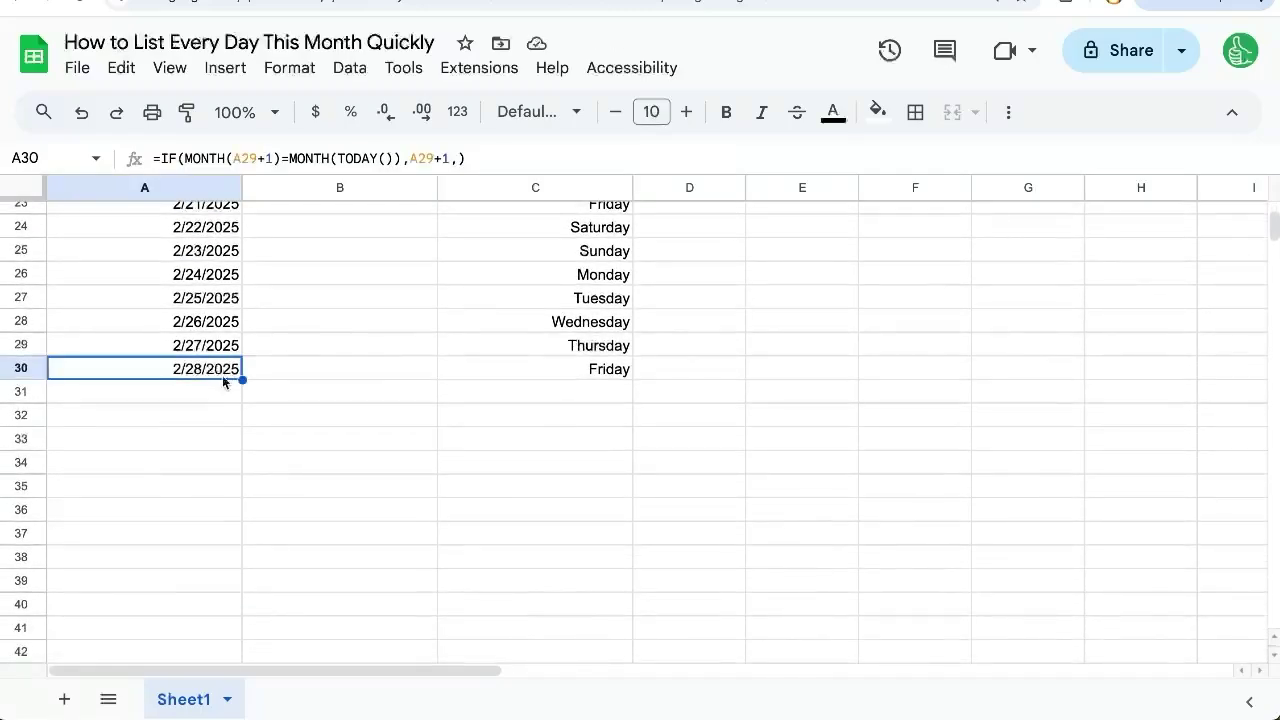
pyautogui.moveTo(205, 394); pyautogui.dragTo(197, 431)
pyautogui.scroll(5, 196, 420)
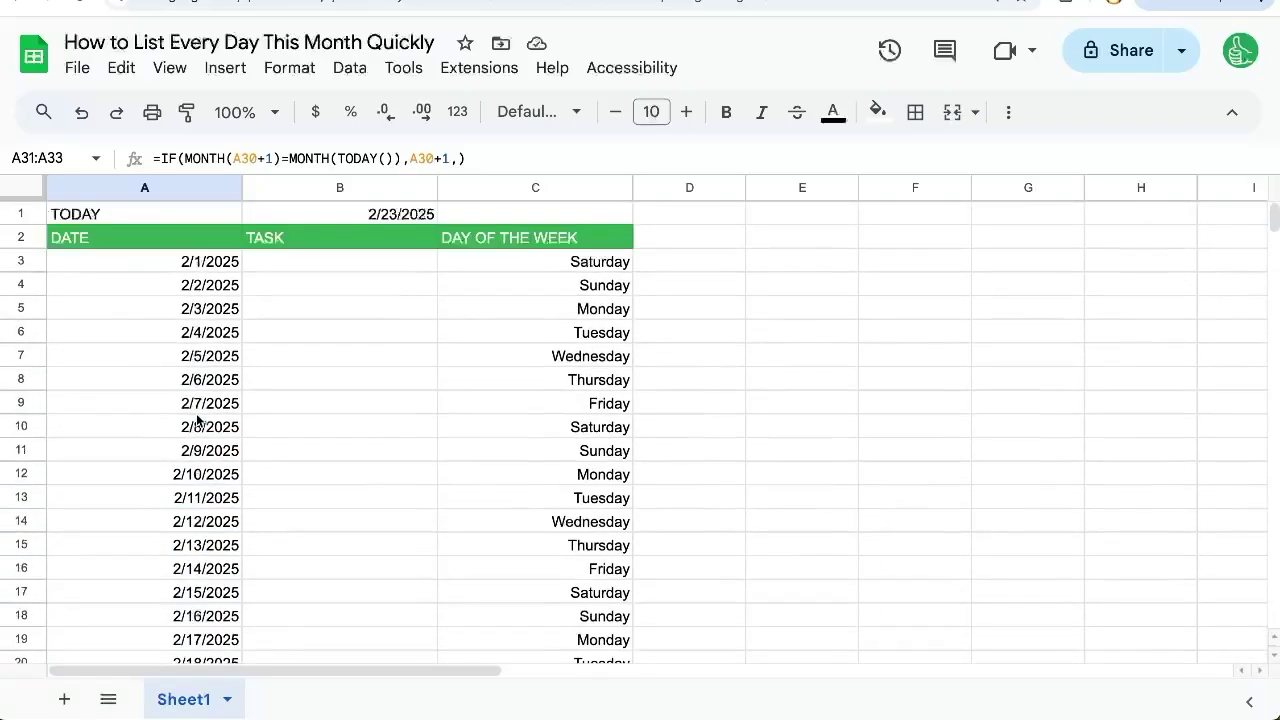
# Inspect the IF formula in A3 and the TODAY formula in B1 without changing them.
pyautogui.click(218, 265)
pyautogui.doubleClick(218, 265)
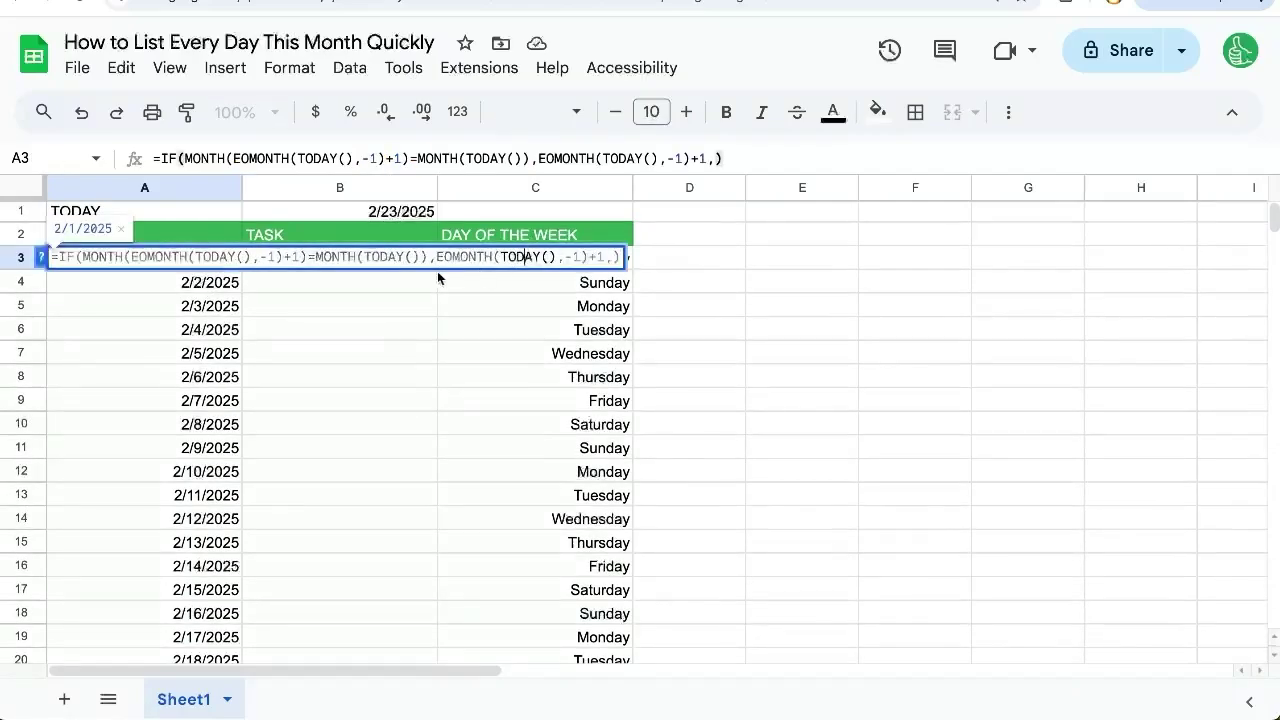
pyautogui.press('Escape')
pyautogui.click(386, 220)
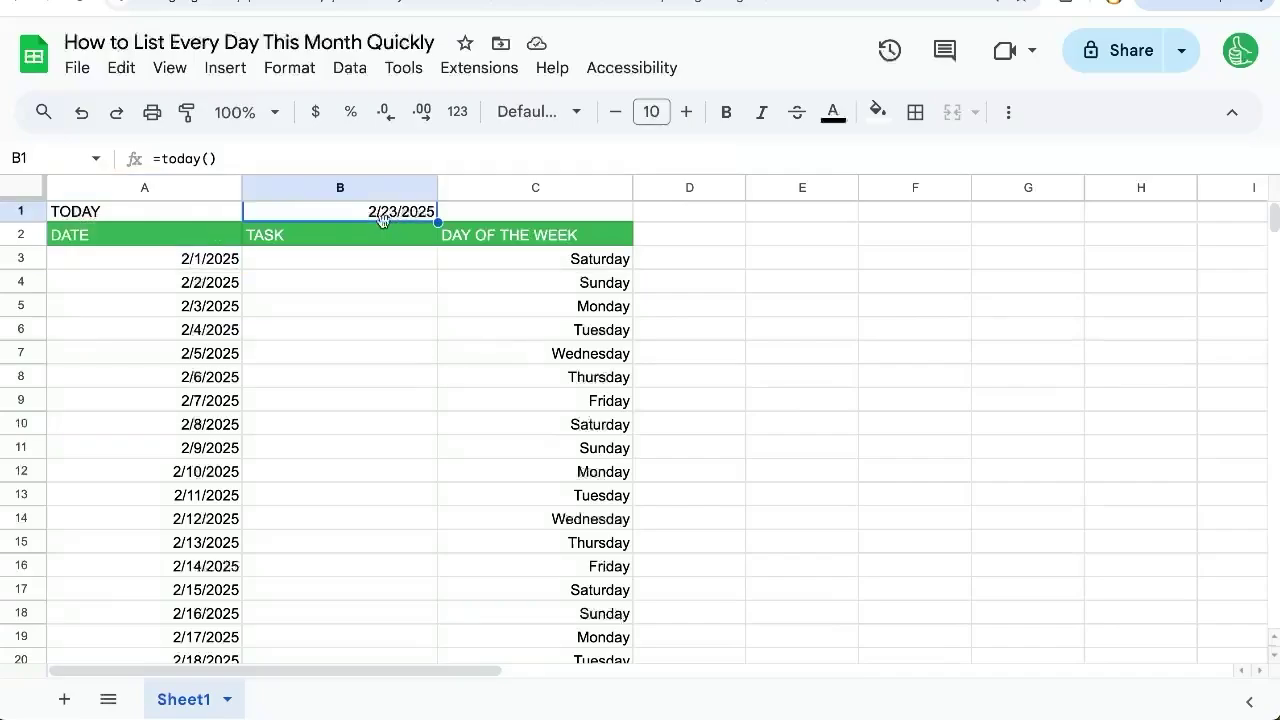
pyautogui.click(217, 258)
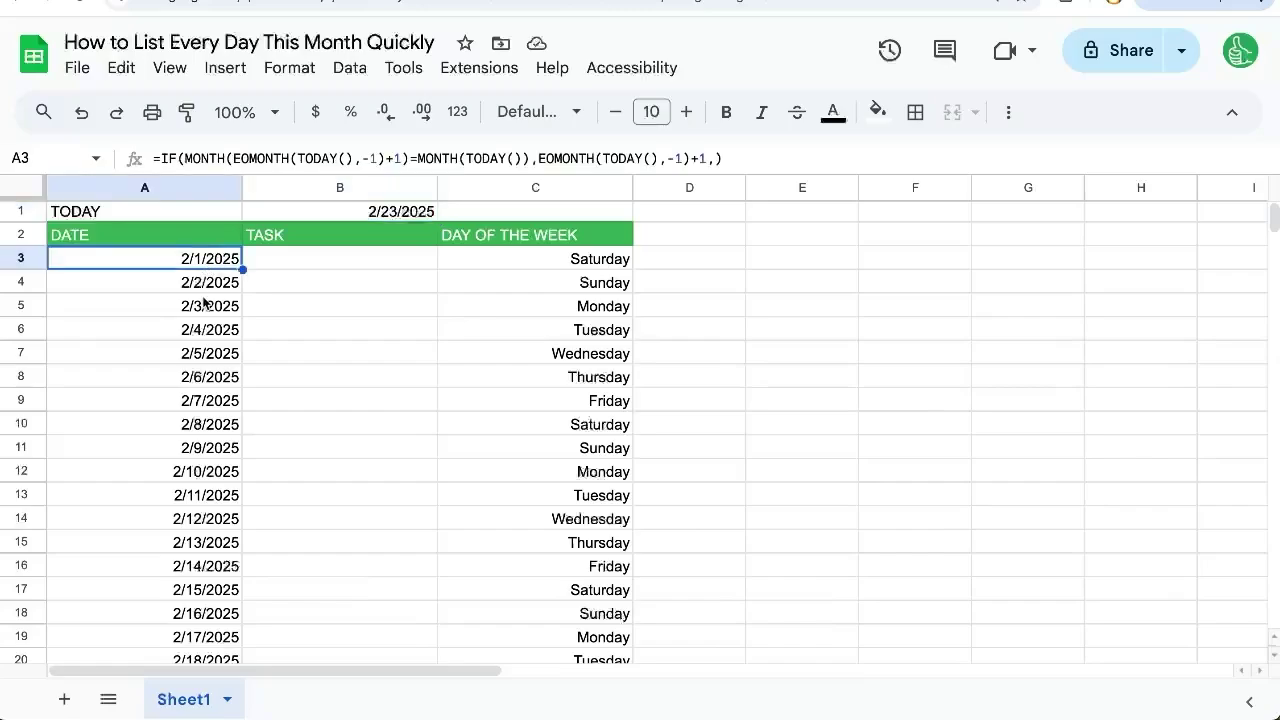